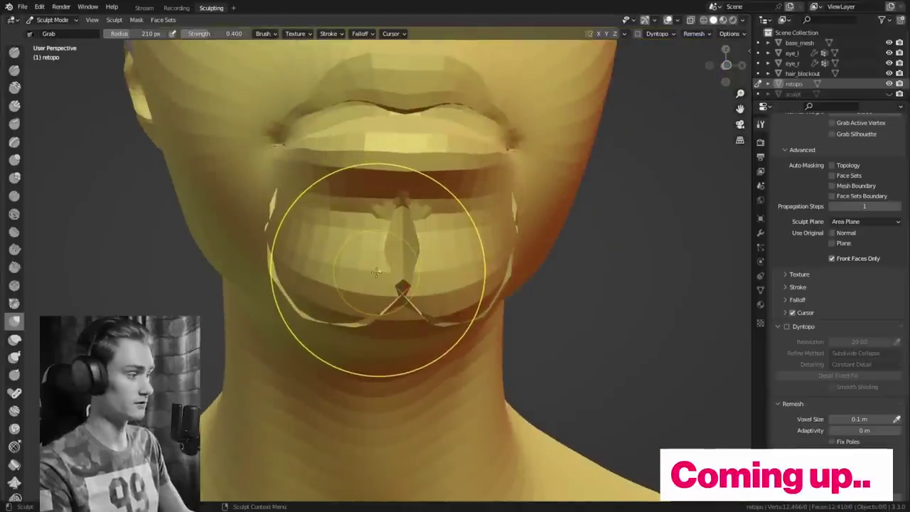
pyautogui.hotkey('shift', 'a')
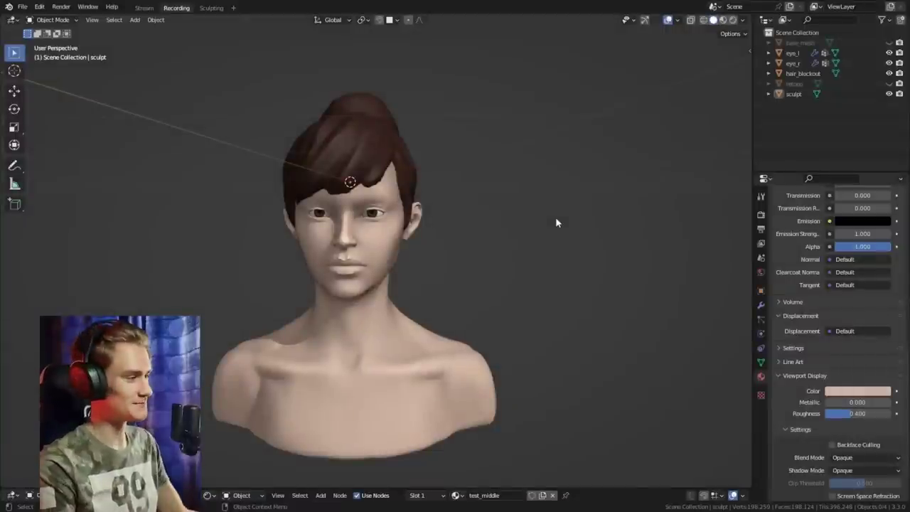
# - Show the retopo mesh, hide the sculpt mesh, and select the retopo head for editing
pyautogui.scroll(-2, 503, 284)
pyautogui.moveTo(508, 300)
pyautogui.mouseDown(button='middle')
pyautogui.moveTo(521, 249)
pyautogui.moveTo(484, 305)
pyautogui.moveTo(496, 308)
pyautogui.mouseUp(button='middle')
pyautogui.scroll(3, 516, 260)
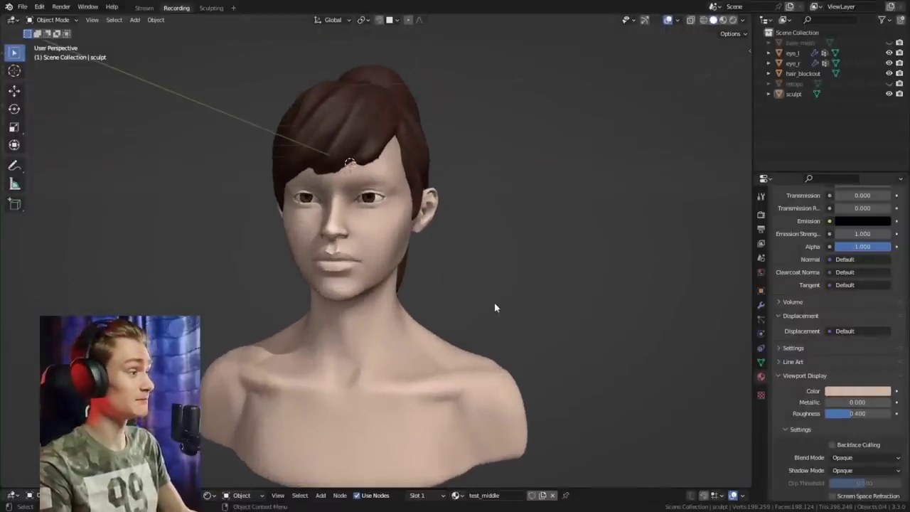
pyautogui.click(888, 83)
pyautogui.scroll(-2, 512, 285)
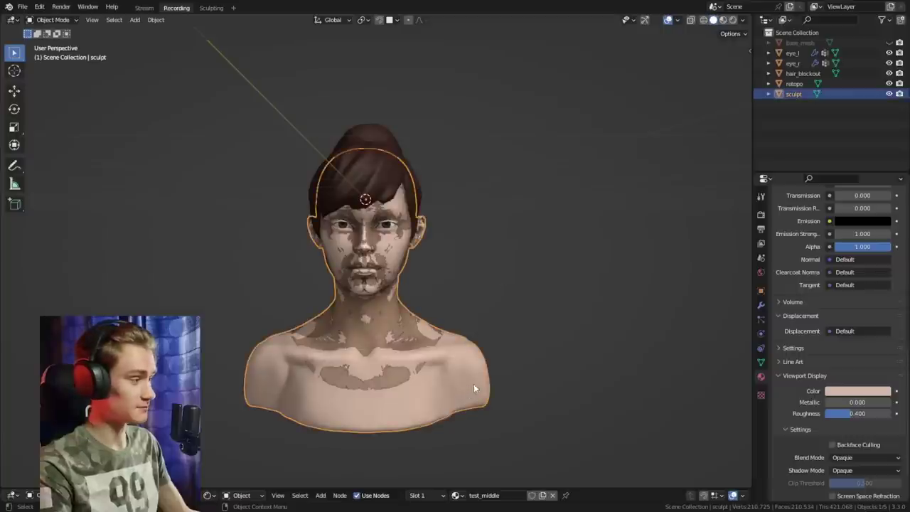
pyautogui.press('h')
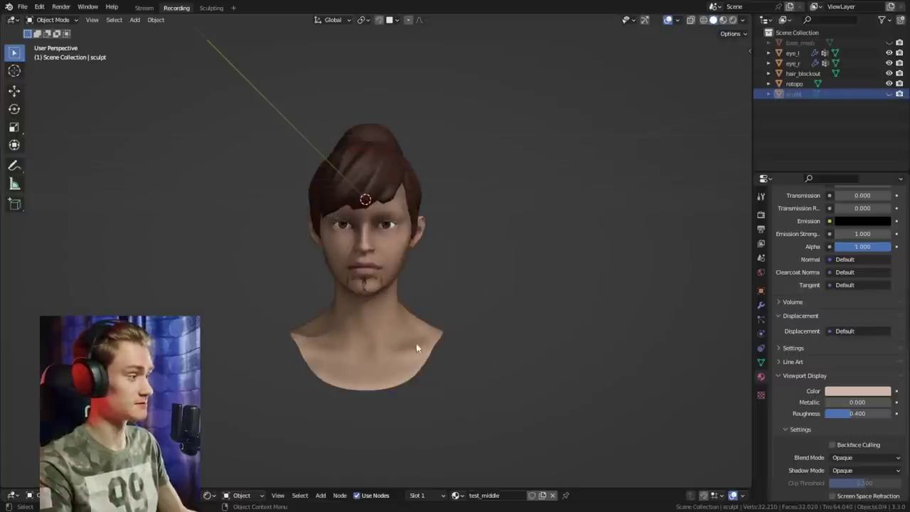
pyautogui.click(419, 334)
# - Examine the retopo head's mouth interior and the chin area where geometry pokes through the skin
pyautogui.moveTo(421, 330)
pyautogui.mouseDown(button='middle')
pyautogui.moveTo(448, 264)
pyautogui.moveTo(410, 314)
pyautogui.moveTo(386, 294)
pyautogui.moveTo(424, 319)
pyautogui.moveTo(409, 263)
pyautogui.moveTo(401, 306)
pyautogui.moveTo(445, 288)
pyautogui.mouseUp(button='middle')
pyautogui.scroll(7, 421, 301)
pyautogui.scroll(-5, 427, 299)
pyautogui.scroll(4, 407, 264)
pyautogui.scroll(-4, 400, 307)
pyautogui.scroll(6, 444, 287)
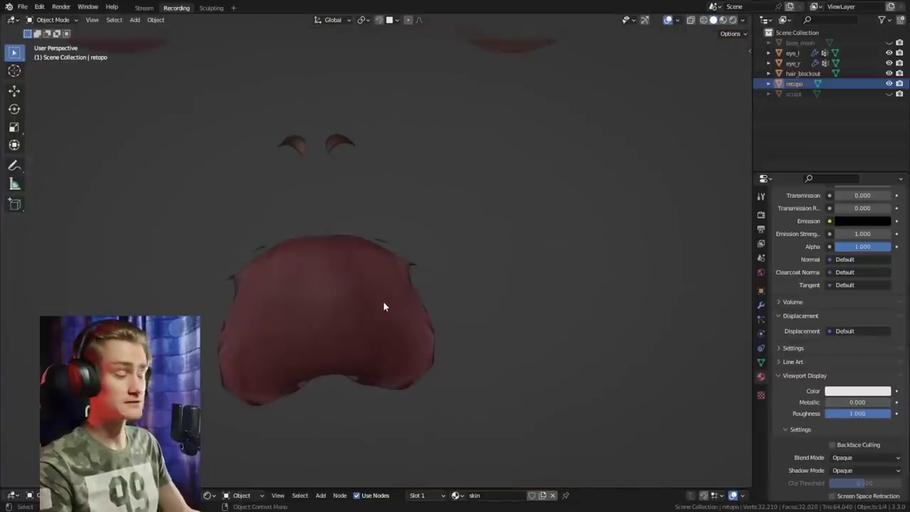
pyautogui.scroll(-6, 374, 308)
pyautogui.moveTo(374, 309)
pyautogui.mouseDown(button='middle')
pyautogui.moveTo(502, 305)
pyautogui.moveTo(468, 301)
pyautogui.mouseUp(button='middle')
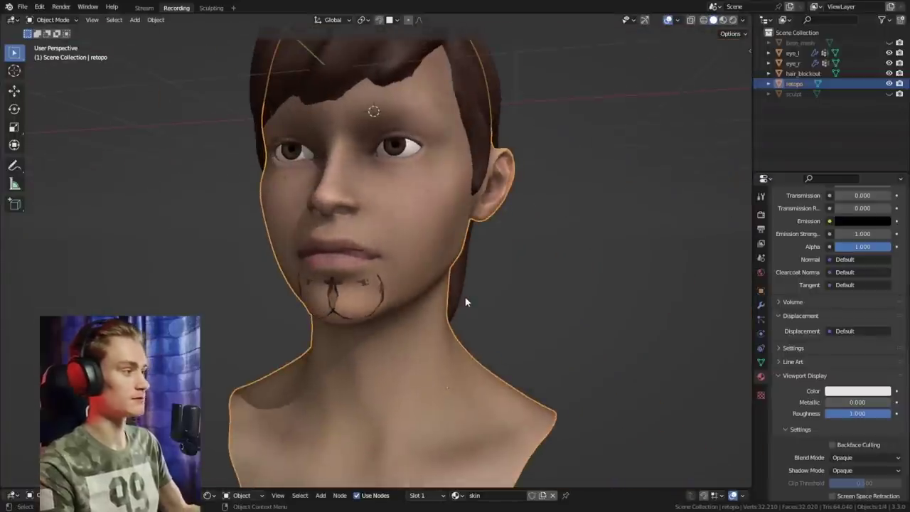
# - Display the sculpt mesh instead of the retopo mesh and examine its mouth from outside and inside the head
pyautogui.click(889, 83)
pyautogui.click(889, 94)
pyautogui.scroll(-5, 432, 295)
pyautogui.scroll(6, 430, 295)
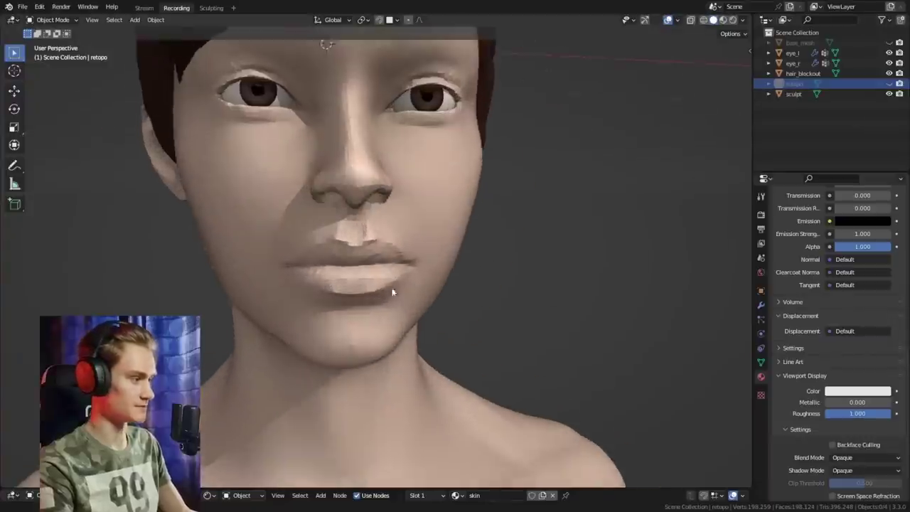
pyautogui.moveTo(392, 291); pyautogui.dragTo(542, 297, button='middle')
pyautogui.scroll(3, 388, 297)
pyautogui.moveTo(388, 297); pyautogui.dragTo(512, 307, button='middle')
pyautogui.scroll(-4, 399, 293)
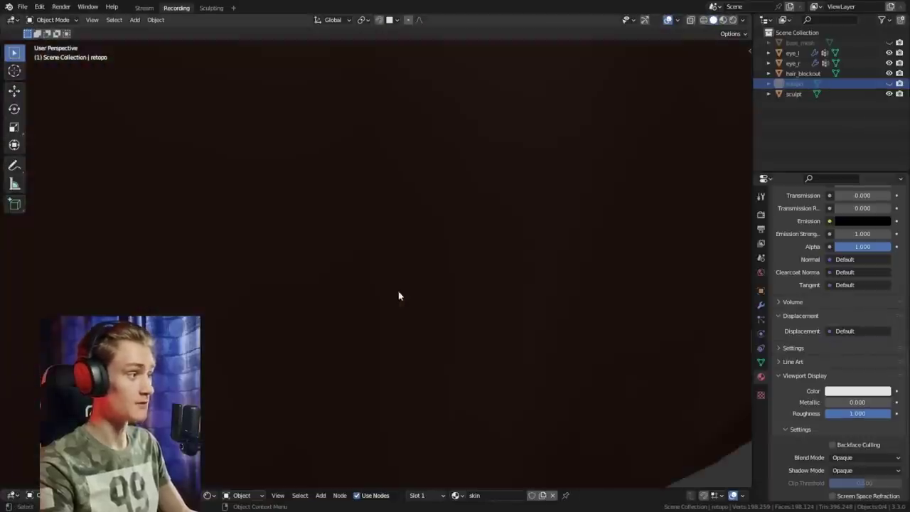
pyautogui.moveTo(399, 293); pyautogui.dragTo(559, 290, button='middle')
pyautogui.scroll(-4, 479, 287)
pyautogui.moveTo(480, 287); pyautogui.dragTo(455, 287, button='middle')
# - Hide the sculpt mesh and make the retopo mesh visible again
pyautogui.click(889, 94)
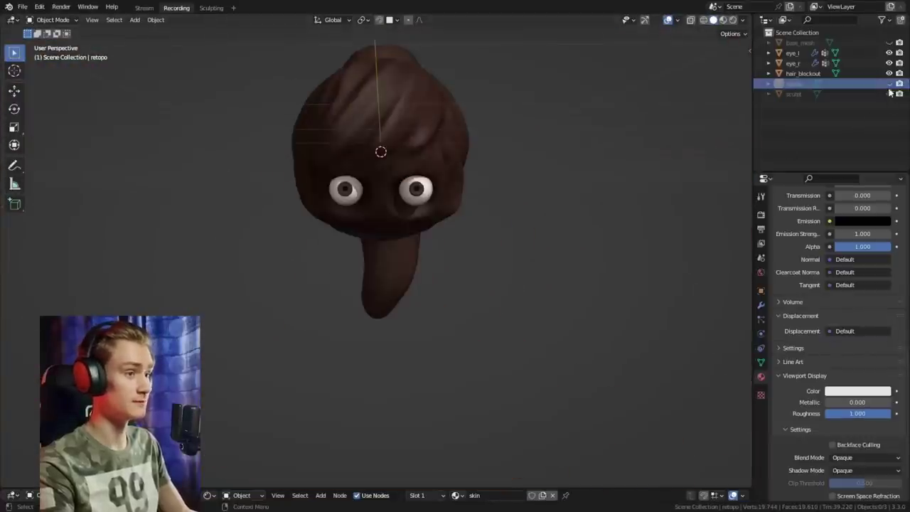
pyautogui.click(888, 84)
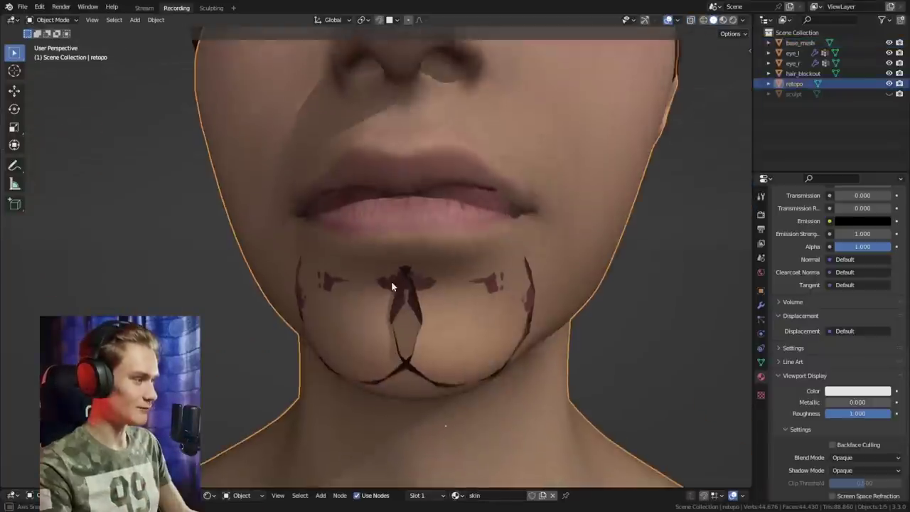
pyautogui.moveTo(391, 281); pyautogui.dragTo(403, 273, button='middle')
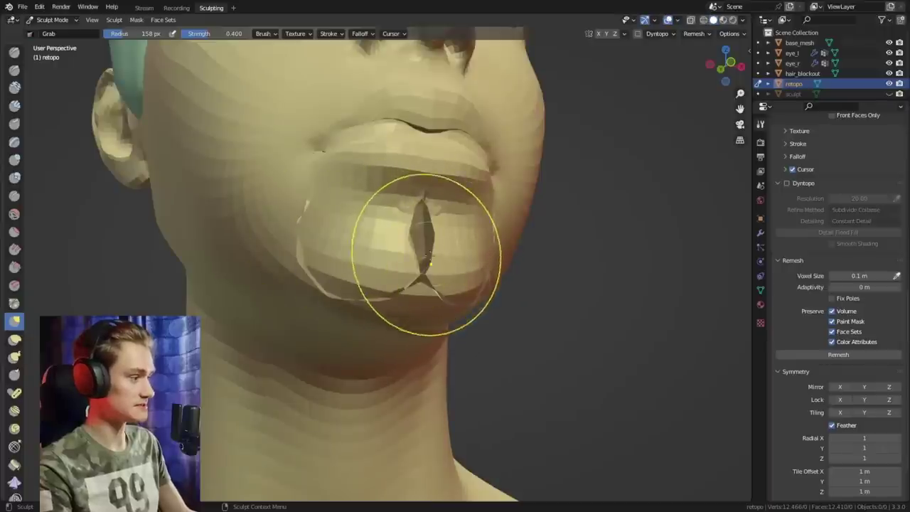
# - Try smoothing the chin where the mouth interior pokes through, and undo the stroke
pyautogui.moveTo(429, 239)
pyautogui.keyDown('shift'); pyautogui.mouseDown()
pyautogui.moveTo(359, 262)
pyautogui.moveTo(459, 271)
pyautogui.mouseUp(); pyautogui.keyUp('shift')
pyautogui.moveTo(460, 270); pyautogui.dragTo(441, 290, button='middle')
pyautogui.hotkey('ctrl', 'z')
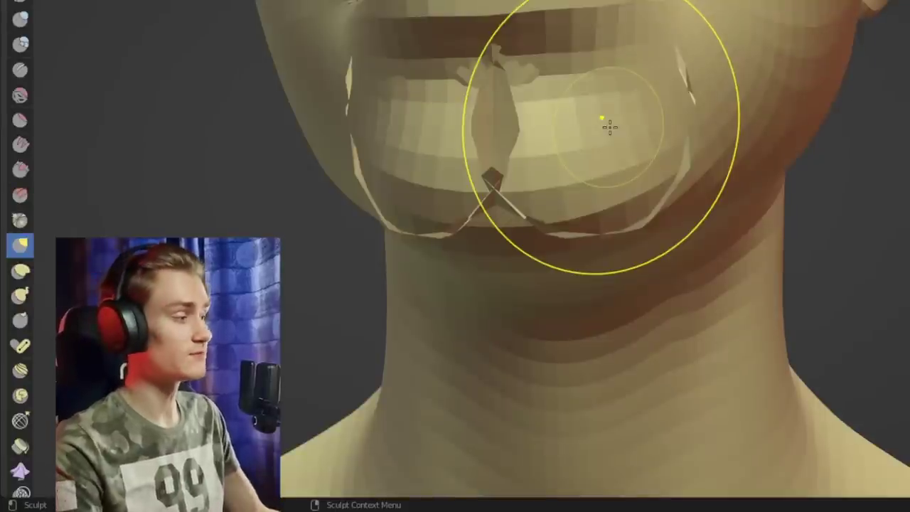
# - Try growing a proximity mask from the chin across the mouth area of the retopo head
pyautogui.moveTo(493, 112); pyautogui.dragTo(626, 180, button='middle')
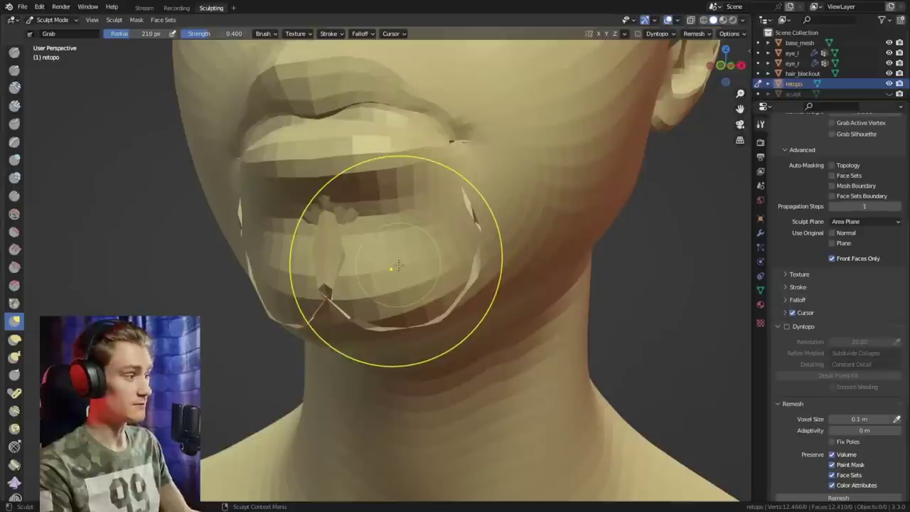
pyautogui.hotkey('shift', 'a')
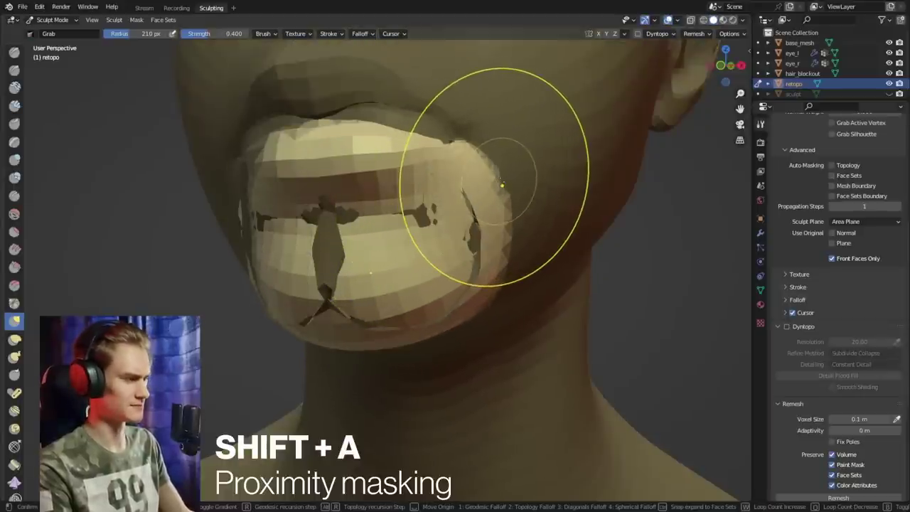
pyautogui.rightClick(426, 221)
pyautogui.moveTo(352, 249); pyautogui.dragTo(386, 258, button='middle')
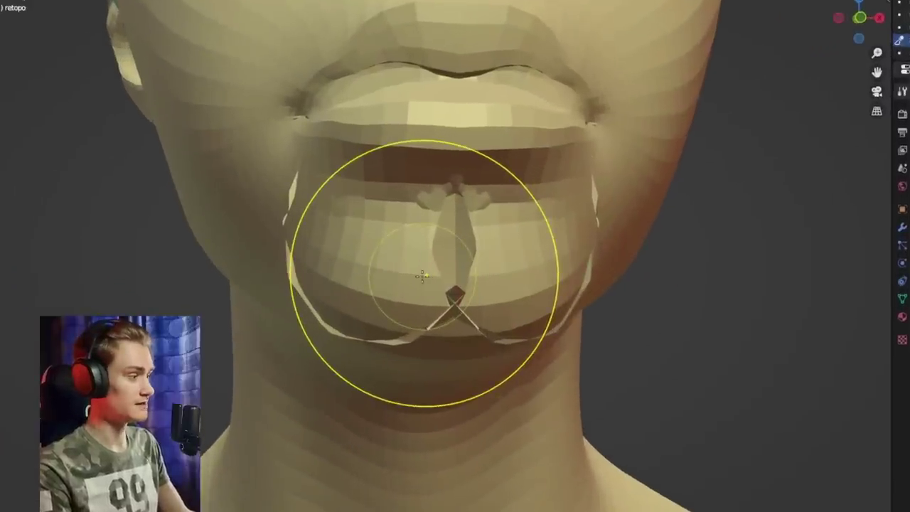
pyautogui.hotkey('ctrl', 'i')
pyautogui.moveTo(421, 275)
pyautogui.mouseDown()
pyautogui.moveTo(400, 271)
pyautogui.moveTo(384, 242)
pyautogui.moveTo(362, 194)
pyautogui.moveTo(364, 169)
pyautogui.mouseUp()
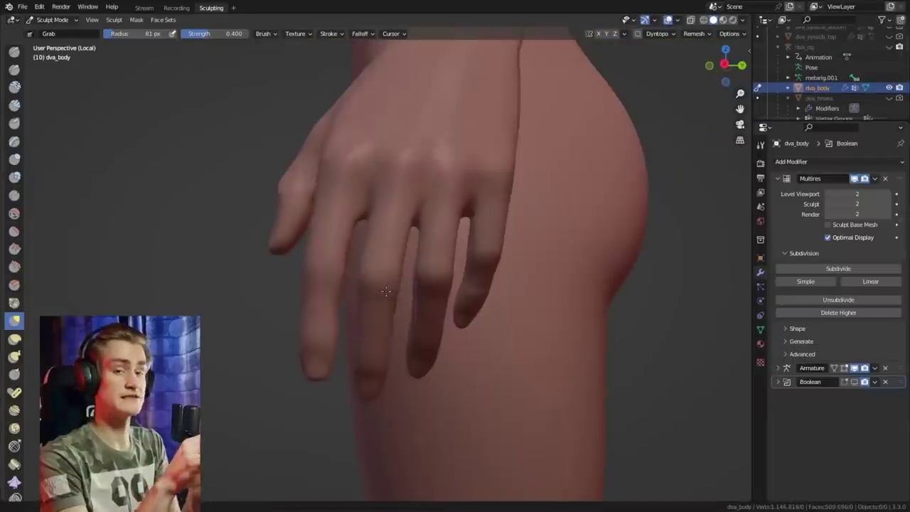
# - Grow a proximity mask from the index finger up towards the hand on the dva_body mesh
pyautogui.keyDown('shift'); pyautogui.moveTo(386, 292); pyautogui.dragTo(394, 267, button='middle'); pyautogui.keyUp('shift')
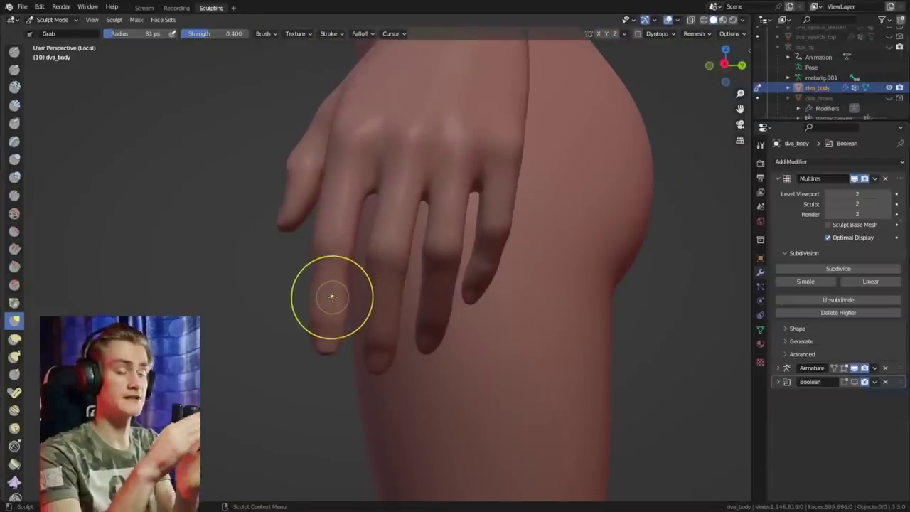
pyautogui.hotkey('shift', 'a')
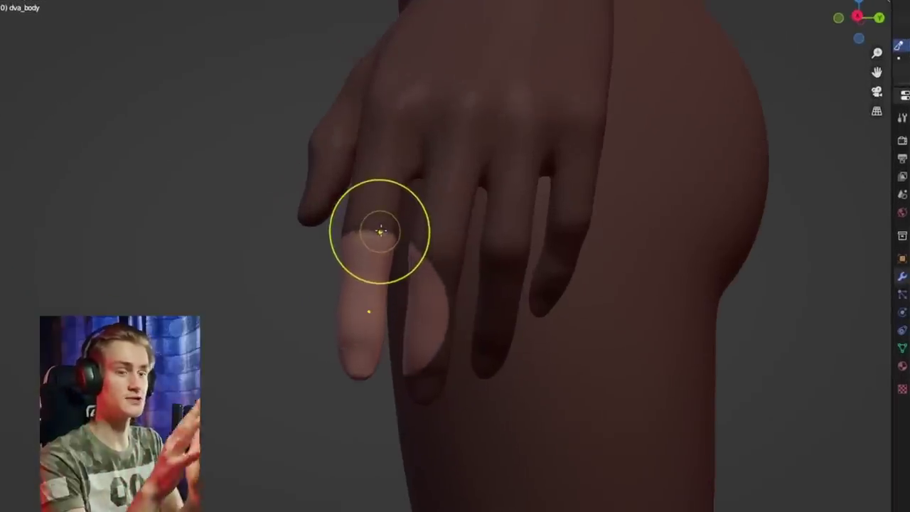
pyautogui.moveTo(380, 231)
pyautogui.mouseDown()
pyautogui.moveTo(382, 199)
pyautogui.moveTo(380, 230)
pyautogui.moveTo(414, 116)
pyautogui.moveTo(461, 96)
pyautogui.moveTo(437, 66)
pyautogui.moveTo(459, 45)
pyautogui.moveTo(420, 77)
pyautogui.moveTo(400, 126)
pyautogui.moveTo(430, 74)
pyautogui.moveTo(463, 51)
pyautogui.mouseUp()
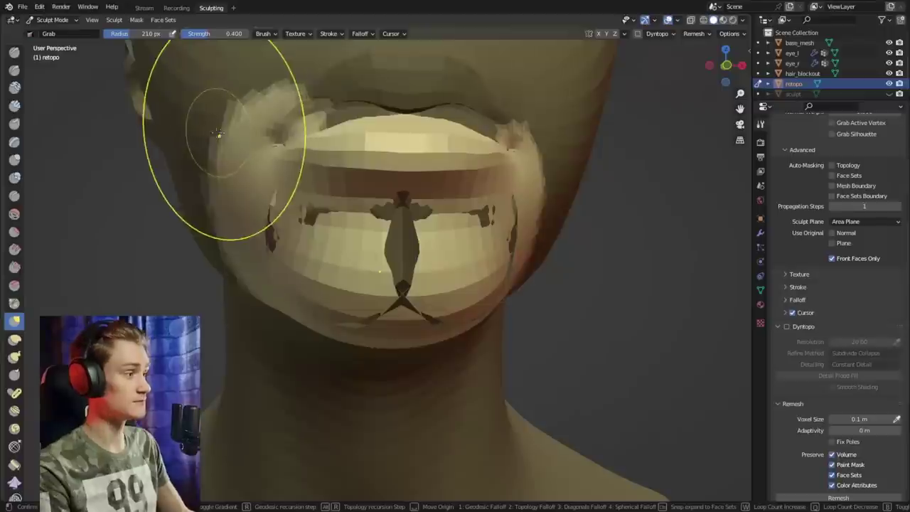
# - Fit the expanding proximity mask to the skin around the chin and lips of the retopo head, and invert it
pyautogui.moveTo(220, 143)
pyautogui.mouseDown()
pyautogui.moveTo(204, 152)
pyautogui.moveTo(222, 116)
pyautogui.moveTo(237, 138)
pyautogui.moveTo(228, 159)
pyautogui.moveTo(233, 151)
pyautogui.mouseUp()
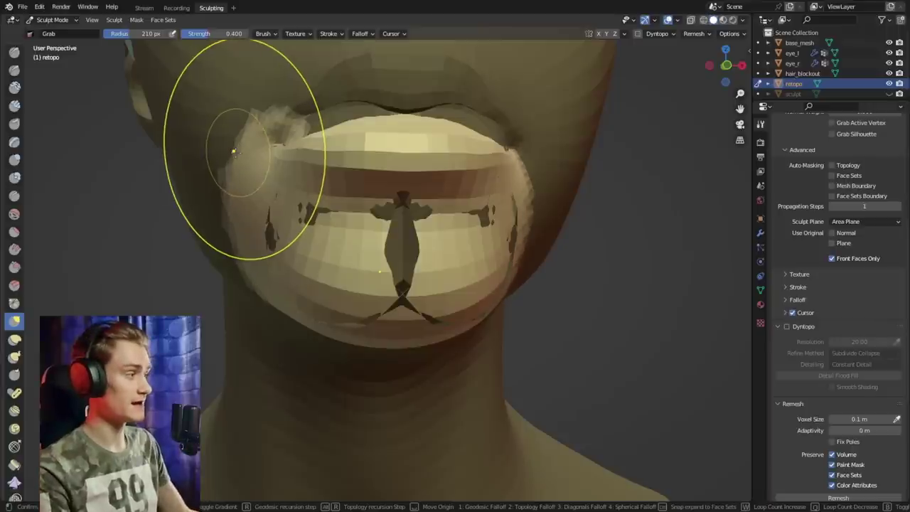
pyautogui.moveTo(445, 249)
pyautogui.mouseDown(button='middle')
pyautogui.moveTo(428, 245)
pyautogui.moveTo(445, 244)
pyautogui.mouseUp(button='middle')
pyautogui.hotkey('ctrl', 'i')
# - Pull the unmasked mouth interior back behind the chin and lips with the Grab brush, smoothing its surface
pyautogui.moveTo(409, 240); pyautogui.dragTo(393, 268)
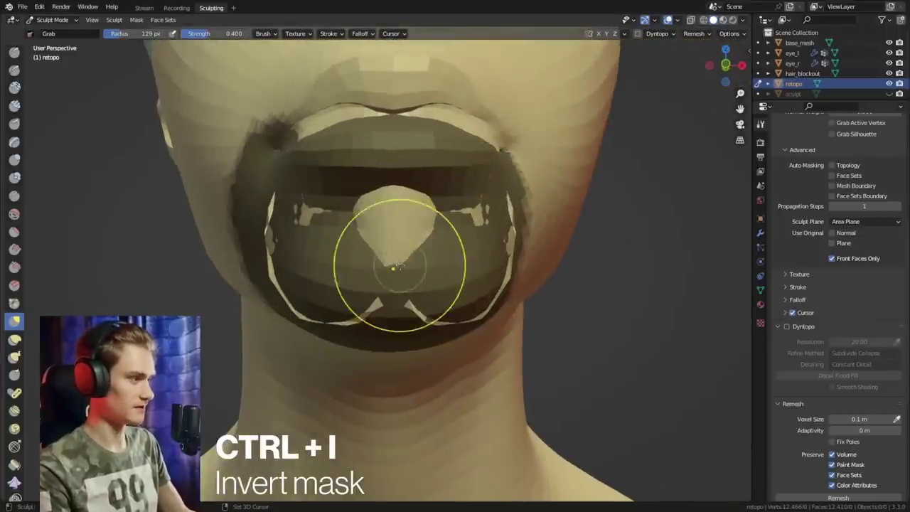
pyautogui.moveTo(380, 217); pyautogui.dragTo(374, 206, button='middle')
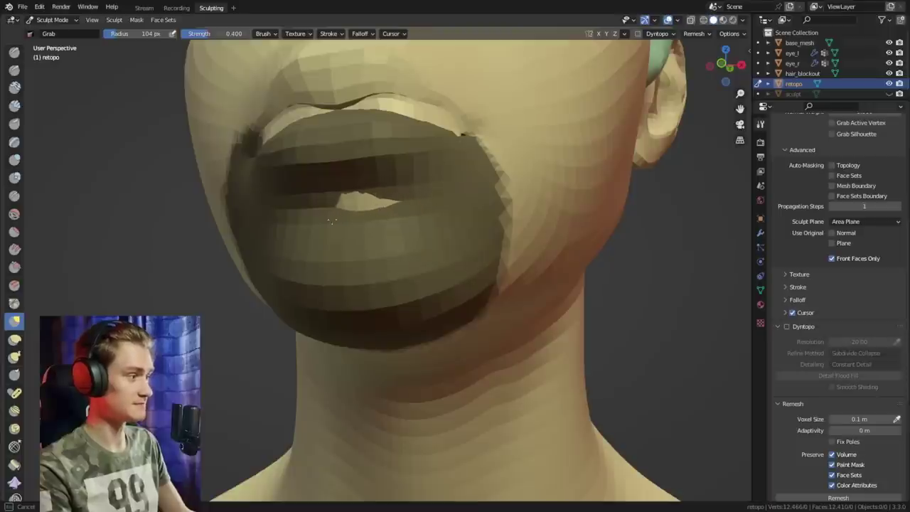
pyautogui.moveTo(314, 224)
pyautogui.mouseDown(button='middle')
pyautogui.moveTo(384, 219)
pyautogui.moveTo(309, 235)
pyautogui.mouseUp(button='middle')
pyautogui.scroll(4, 308, 236)
pyautogui.moveTo(372, 246)
pyautogui.mouseDown(button='middle')
pyautogui.moveTo(320, 232)
pyautogui.moveTo(325, 271)
pyautogui.moveTo(313, 277)
pyautogui.mouseUp(button='middle')
pyautogui.moveTo(242, 321); pyautogui.dragTo(259, 310)
pyautogui.moveTo(224, 246)
pyautogui.mouseDown()
pyautogui.moveTo(249, 237)
pyautogui.moveTo(289, 313)
pyautogui.moveTo(350, 349)
pyautogui.moveTo(380, 352)
pyautogui.moveTo(412, 337)
pyautogui.mouseUp()
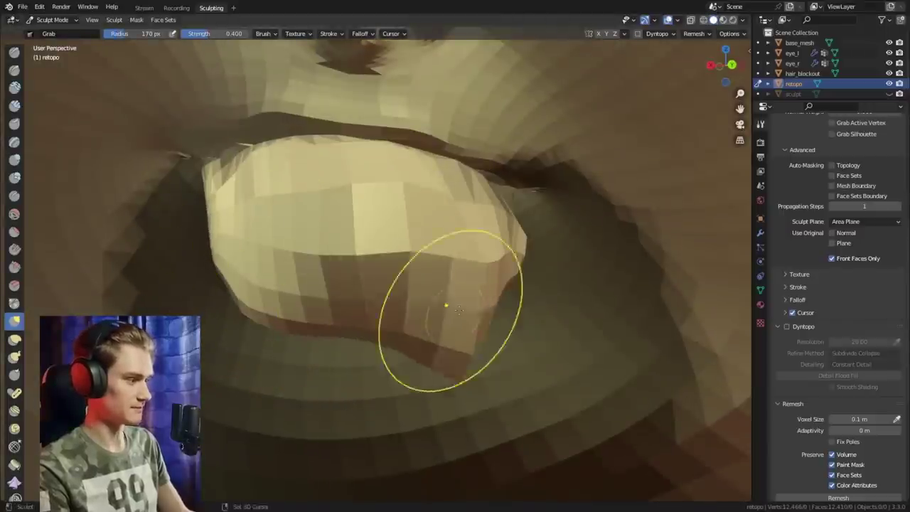
pyautogui.keyDown('shift'); pyautogui.moveTo(447, 306); pyautogui.dragTo(423, 341); pyautogui.keyUp('shift')
pyautogui.moveTo(486, 250); pyautogui.dragTo(502, 254)
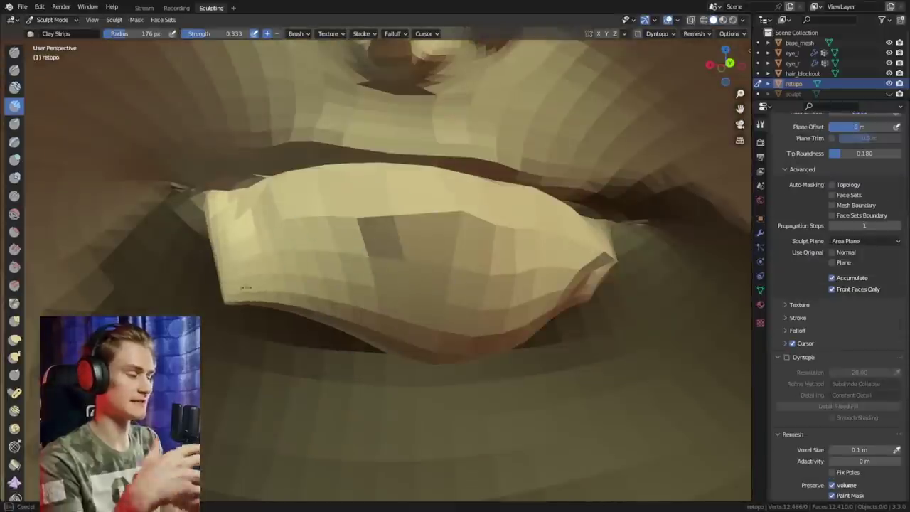
# - Sculpt the lower and front surface of the mouth interior back towards the lips with Clay Strips
pyautogui.moveTo(246, 288); pyautogui.dragTo(334, 313)
pyautogui.moveTo(457, 240); pyautogui.dragTo(530, 228, button='middle')
pyautogui.moveTo(277, 160); pyautogui.dragTo(357, 206)
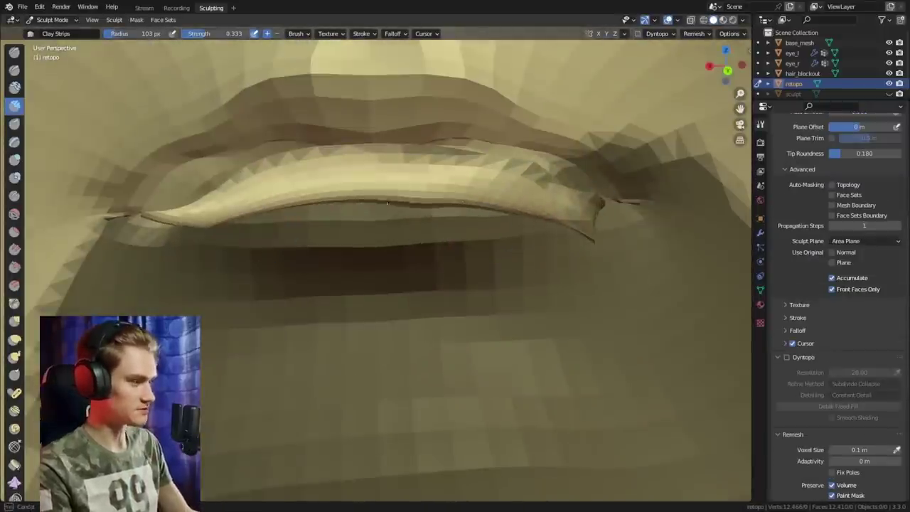
pyautogui.moveTo(387, 203); pyautogui.dragTo(590, 203)
pyautogui.moveTo(390, 240)
pyautogui.mouseDown(button='middle')
pyautogui.moveTo(412, 254)
pyautogui.moveTo(369, 270)
pyautogui.moveTo(426, 260)
pyautogui.mouseUp(button='middle')
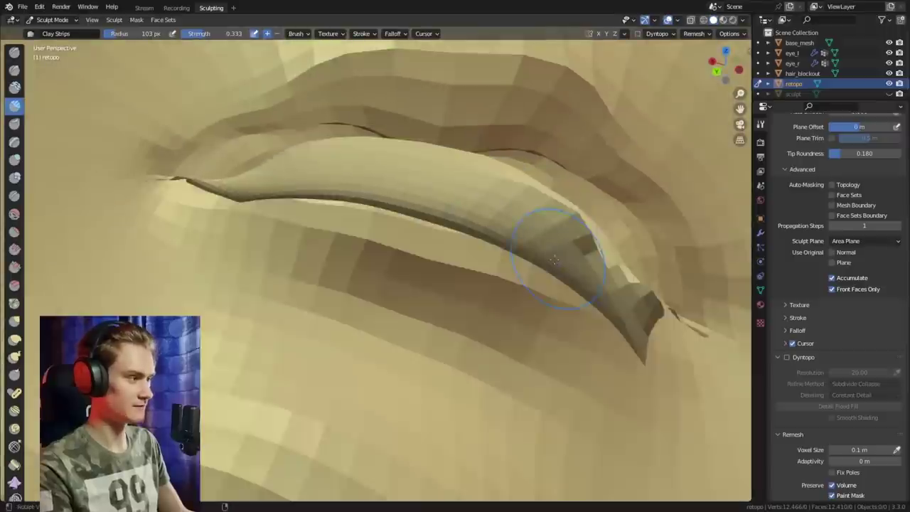
# - Push the rest of the mouth interior behind the lips from corner to corner with Clay Strips
pyautogui.moveTo(554, 260); pyautogui.dragTo(544, 238, button='middle')
pyautogui.moveTo(640, 291)
pyautogui.mouseDown()
pyautogui.moveTo(576, 241)
pyautogui.moveTo(441, 188)
pyautogui.mouseUp()
pyautogui.moveTo(327, 167); pyautogui.dragTo(597, 224)
pyautogui.moveTo(298, 192); pyautogui.dragTo(203, 179)
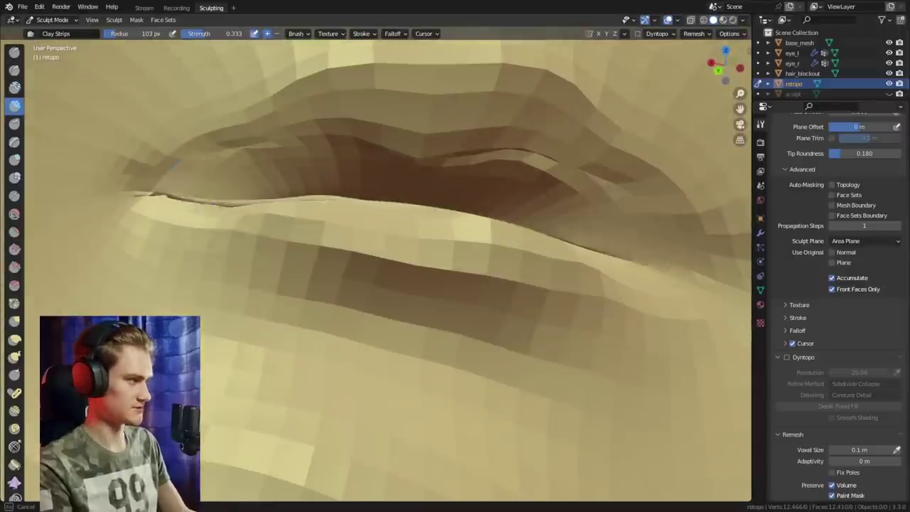
pyautogui.moveTo(574, 224); pyautogui.dragTo(393, 200, button='middle')
pyautogui.moveTo(571, 242); pyautogui.dragTo(396, 221, button='middle')
pyautogui.moveTo(457, 202); pyautogui.dragTo(421, 192, button='middle')
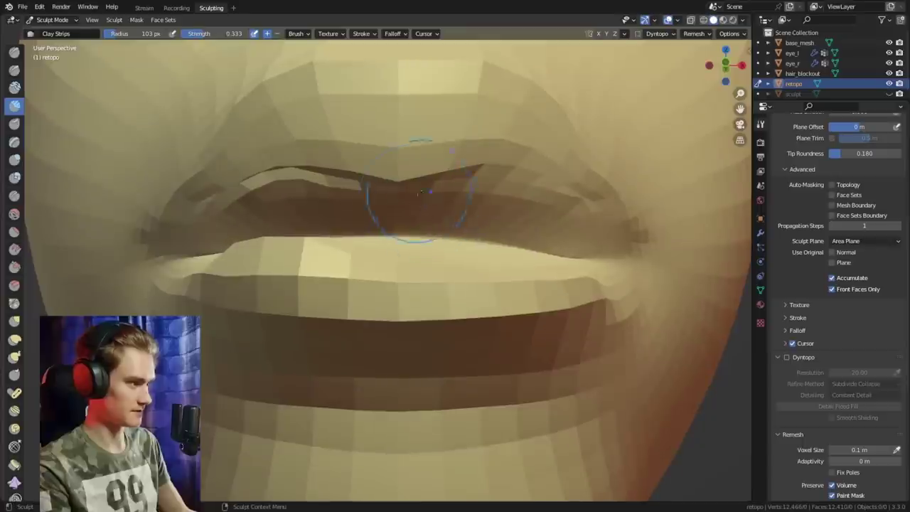
# - Expand a mask from inside the mouth opening, leaving only the mouth interior unmasked
pyautogui.press('m')
pyautogui.hotkey('shift', 'a')
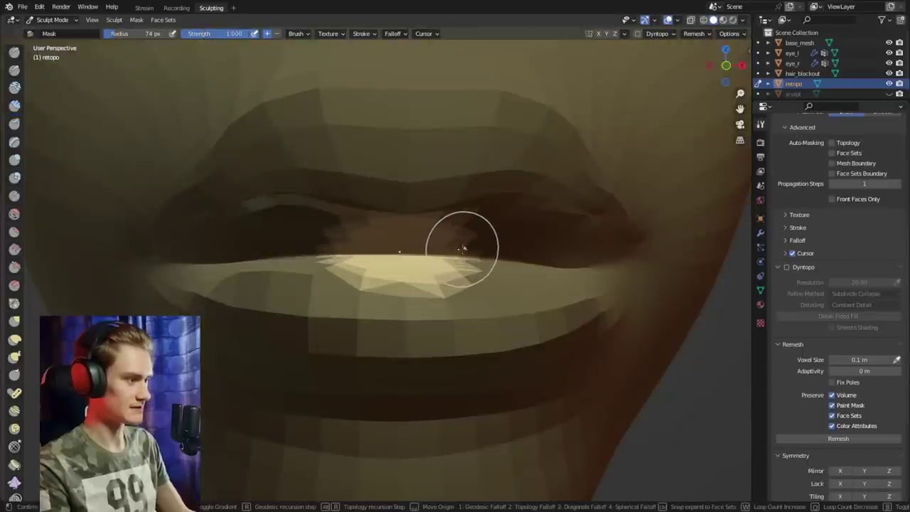
pyautogui.press('Escape')
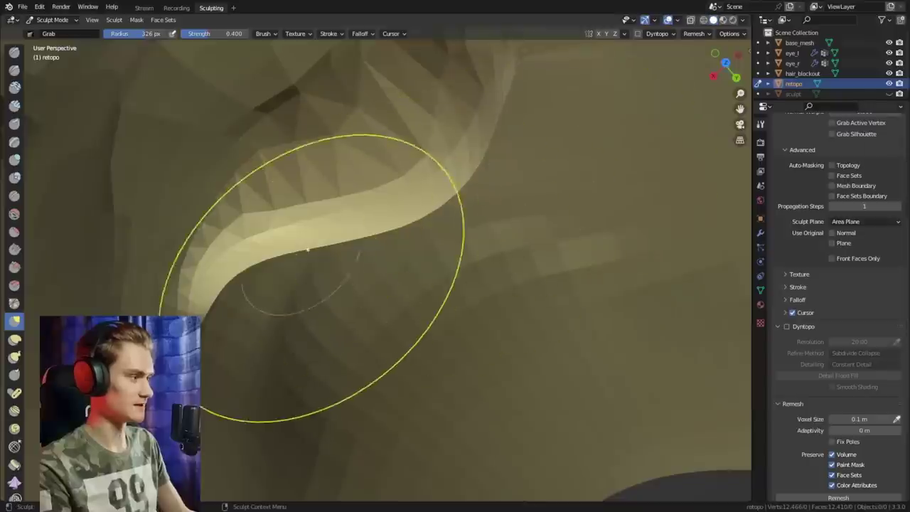
# - Pull the back edge of the mouth interior deeper into the head with a large Grab brush
pyautogui.moveTo(307, 275); pyautogui.dragTo(382, 337)
pyautogui.press('f')
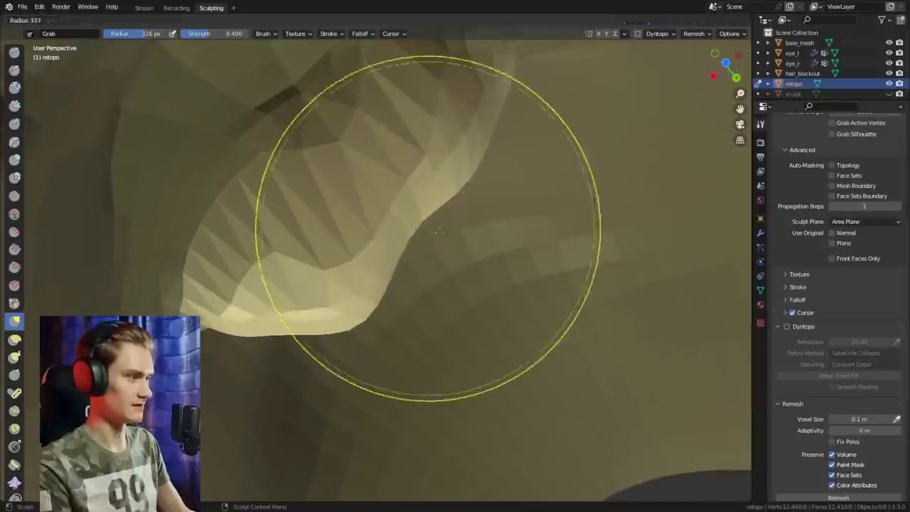
pyautogui.click(606, 228)
# - Reduce the Grab brush radius to 144 px and even out the edges and sides of the mouth interior
pyautogui.moveTo(569, 249)
pyautogui.mouseDown(button='middle')
pyautogui.moveTo(458, 310)
pyautogui.moveTo(478, 356)
pyautogui.moveTo(432, 326)
pyautogui.moveTo(442, 366)
pyautogui.mouseUp(button='middle')
pyautogui.press('f')
pyautogui.click(380, 302)
pyautogui.moveTo(359, 273); pyautogui.dragTo(351, 253)
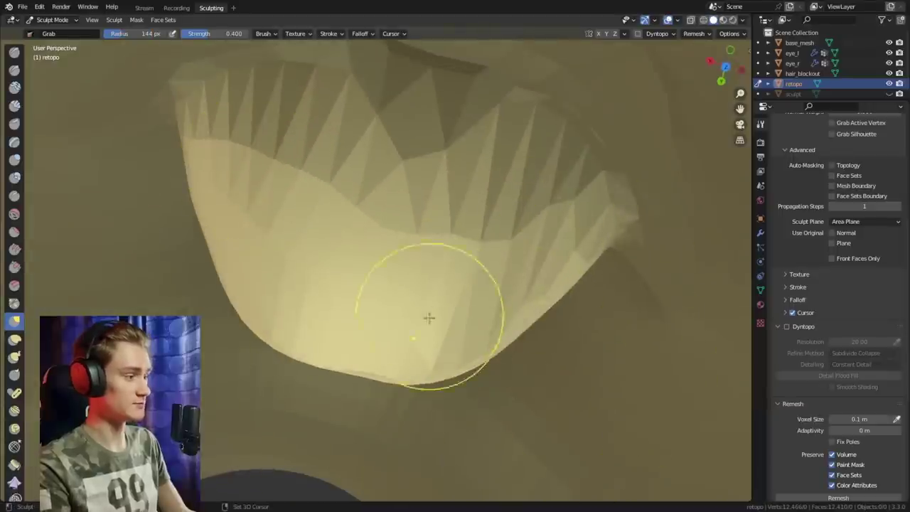
pyautogui.moveTo(429, 317); pyautogui.dragTo(447, 298)
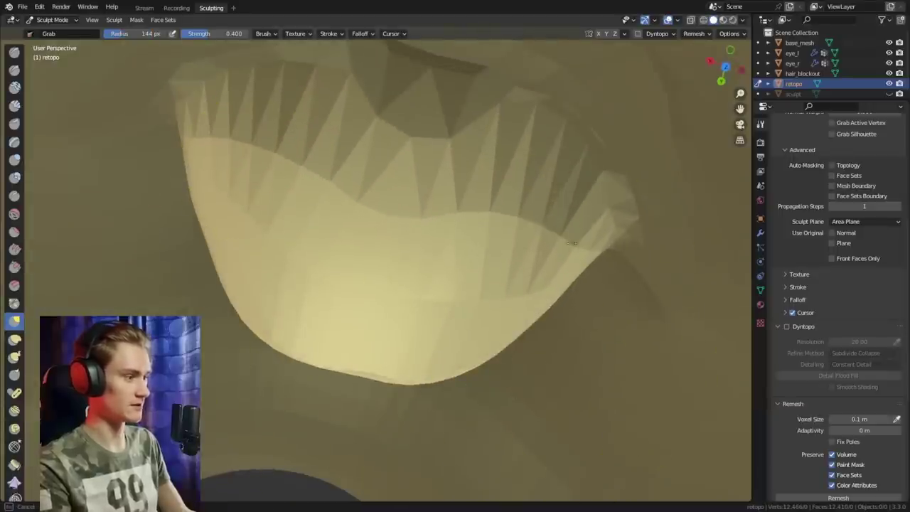
pyautogui.moveTo(511, 247); pyautogui.dragTo(513, 252)
pyautogui.moveTo(506, 284); pyautogui.dragTo(471, 131, button='middle')
pyautogui.moveTo(318, 228)
pyautogui.mouseDown()
pyautogui.moveTo(317, 244)
pyautogui.moveTo(334, 262)
pyautogui.mouseUp()
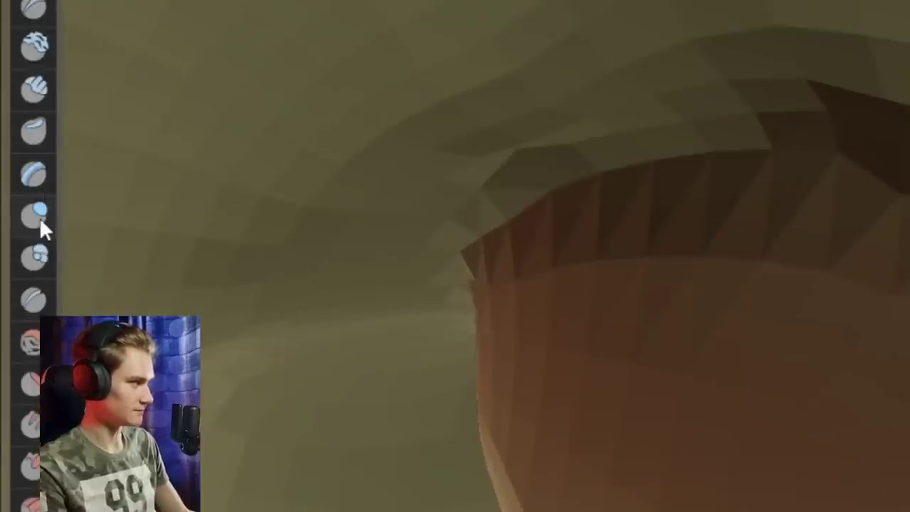
# - Deflate and smooth out the mouth cavity behind the lips with the Inflate/Deflate brush at about 335 px radius
pyautogui.click(39, 216)
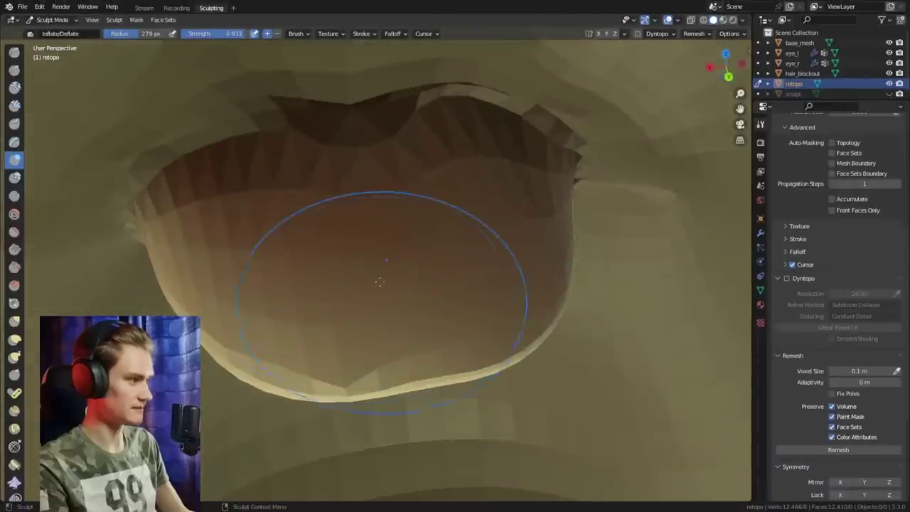
pyautogui.press('f')
pyautogui.click(400, 251)
pyautogui.moveTo(400, 250)
pyautogui.keyDown('ctrl'); pyautogui.mouseDown()
pyautogui.moveTo(484, 212)
pyautogui.moveTo(331, 320)
pyautogui.mouseUp(); pyautogui.keyUp('ctrl')
pyautogui.moveTo(331, 297); pyautogui.dragTo(379, 186, button='middle')
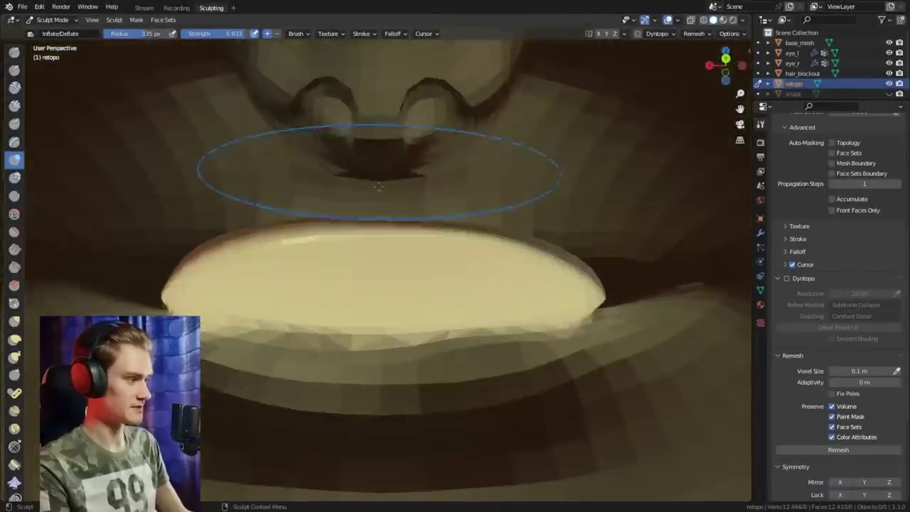
pyautogui.moveTo(396, 290)
pyautogui.mouseDown()
pyautogui.moveTo(320, 298)
pyautogui.moveTo(371, 287)
pyautogui.mouseUp()
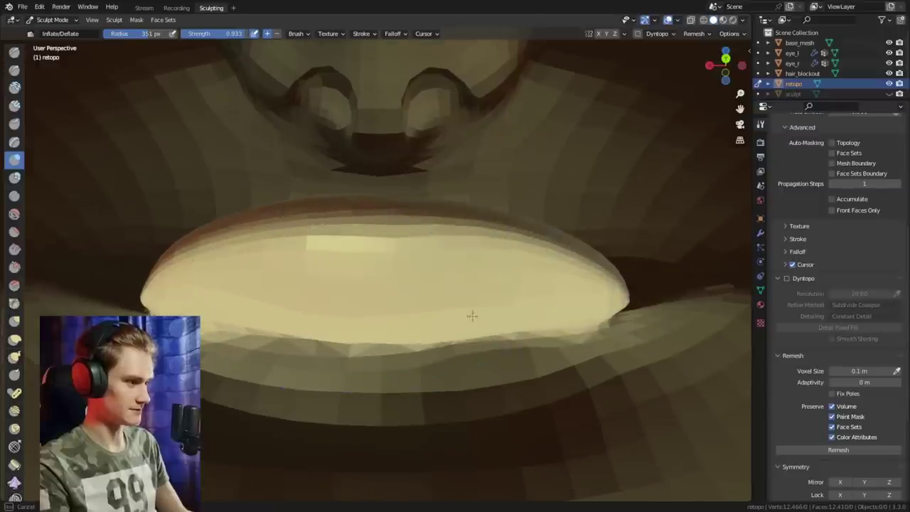
# - Reduce the Inflate/Deflate brush radius to 65 px for checking the mouth corners up close
pyautogui.moveTo(472, 316); pyautogui.dragTo(427, 370, button='middle')
pyautogui.scroll(-3, 426, 320)
pyautogui.press('f')
pyautogui.click(417, 256)
pyautogui.moveTo(417, 256)
pyautogui.mouseDown(button='middle')
pyautogui.moveTo(431, 230)
pyautogui.moveTo(401, 269)
pyautogui.mouseUp(button='middle')
pyautogui.scroll(2, 401, 268)
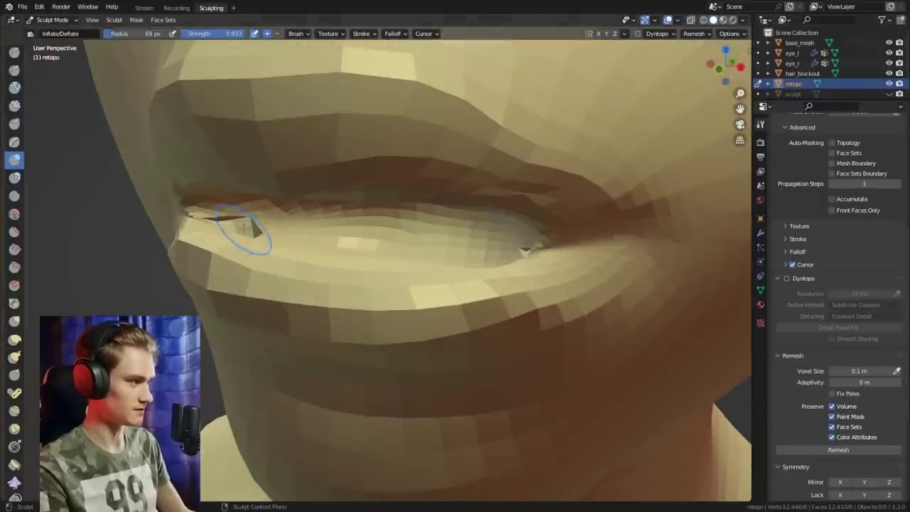
pyautogui.moveTo(524, 250); pyautogui.dragTo(512, 264, button='middle')
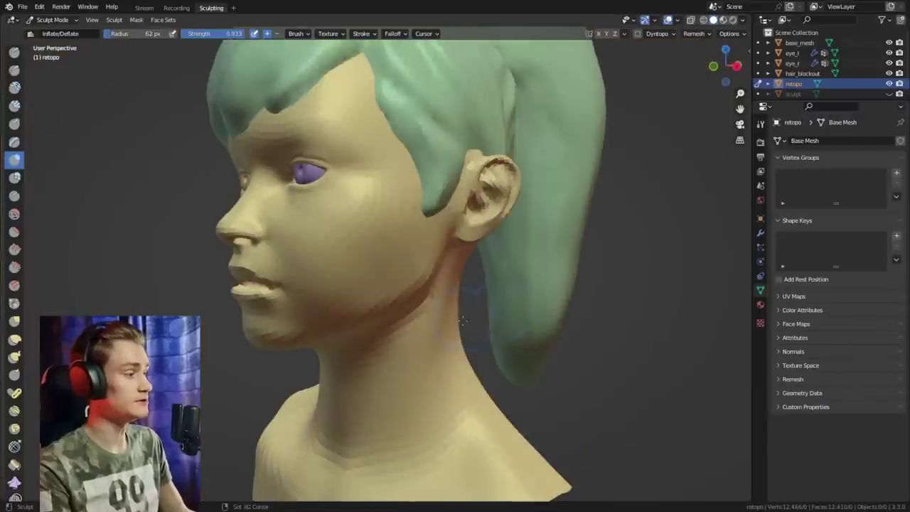
# - Expand a mask from the edge of the eye opening, leaving only the eyelid rims unmasked
pyautogui.moveTo(463, 321); pyautogui.dragTo(422, 284, button='middle')
pyautogui.keyDown('shift'); pyautogui.moveTo(436, 245); pyautogui.dragTo(466, 299, button='middle'); pyautogui.keyUp('shift')
pyautogui.scroll(-3, 434, 299)
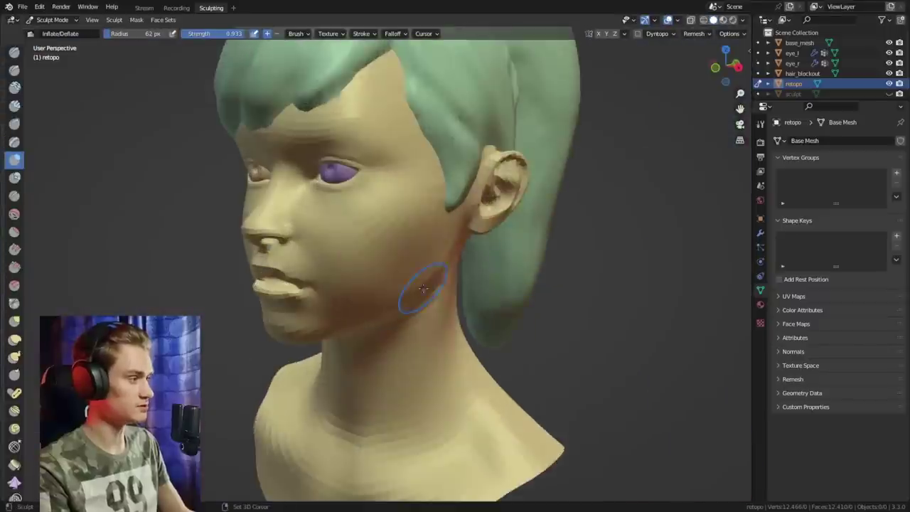
pyautogui.moveTo(423, 288); pyautogui.dragTo(562, 260, button='middle')
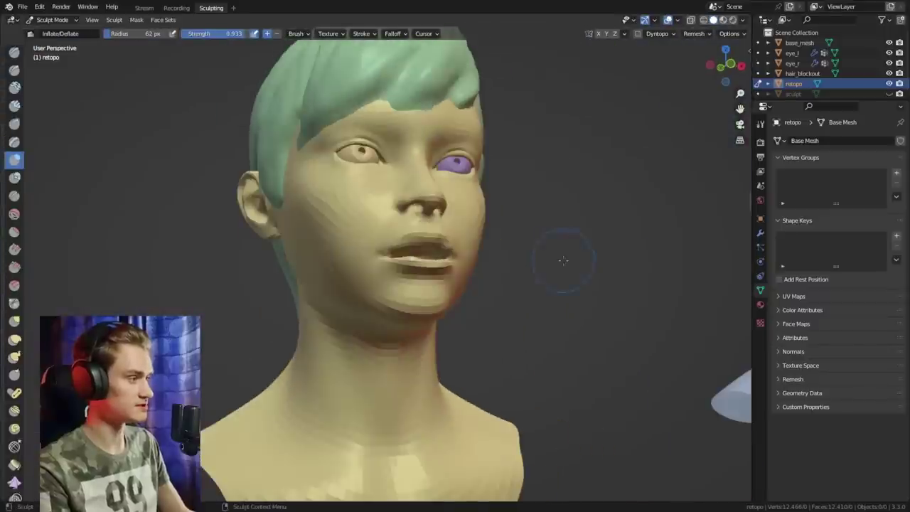
pyautogui.keyDown('shift'); pyautogui.moveTo(467, 218); pyautogui.dragTo(348, 312, button='middle'); pyautogui.keyUp('shift')
pyautogui.scroll(4, 468, 295)
pyautogui.scroll(3, 427, 248)
pyautogui.keyDown('shift'); pyautogui.moveTo(438, 242); pyautogui.dragTo(410, 256, button='middle'); pyautogui.keyUp('shift')
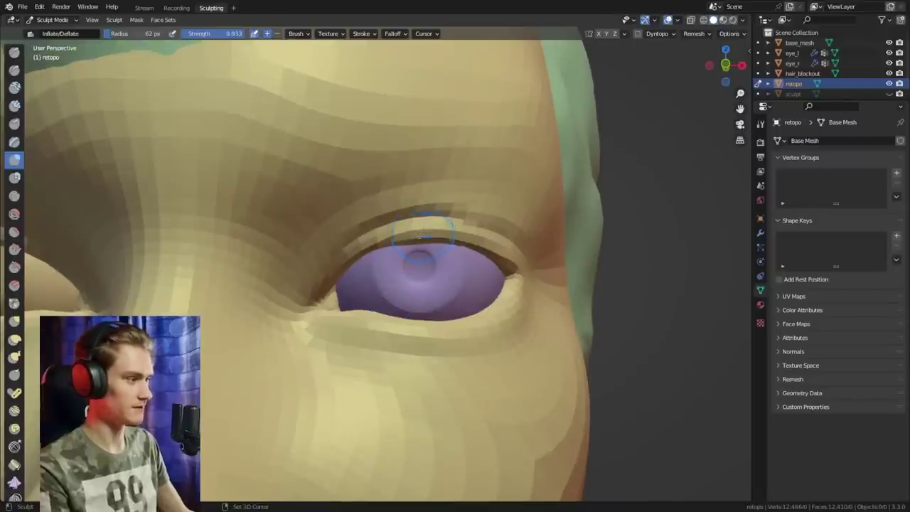
pyautogui.hotkey('shift', 'a')
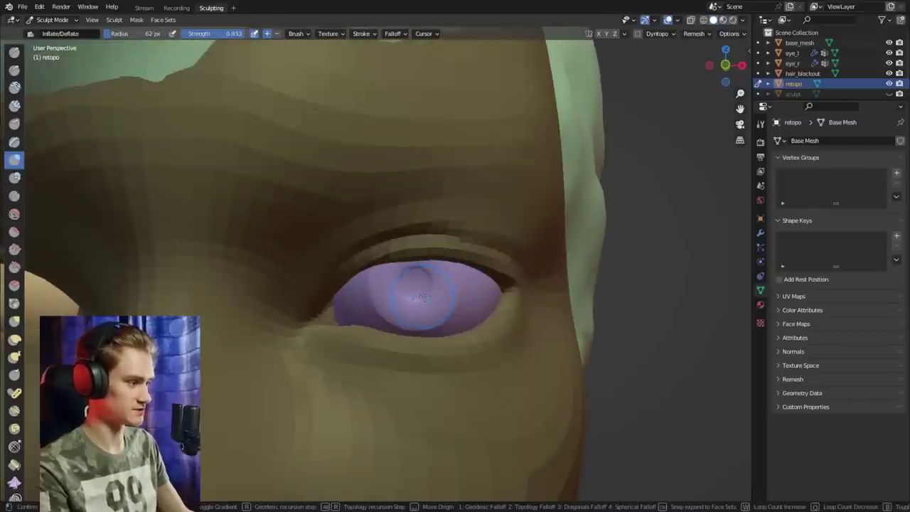
pyautogui.click(492, 246)
pyautogui.scroll(-5, 484, 277)
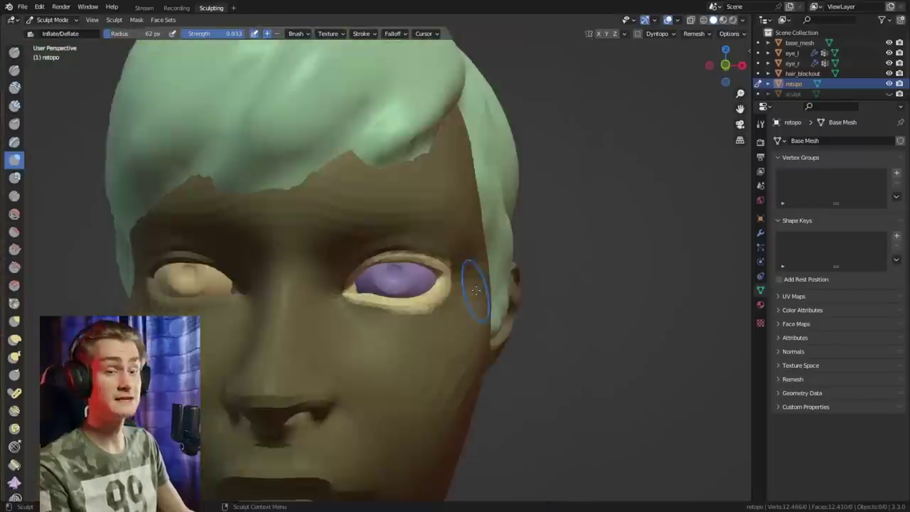
# - Switch to the Grab brush for shaping the unmasked eyelid rim
pyautogui.moveTo(475, 292); pyautogui.dragTo(484, 256, button='middle')
pyautogui.scroll(4, 417, 274)
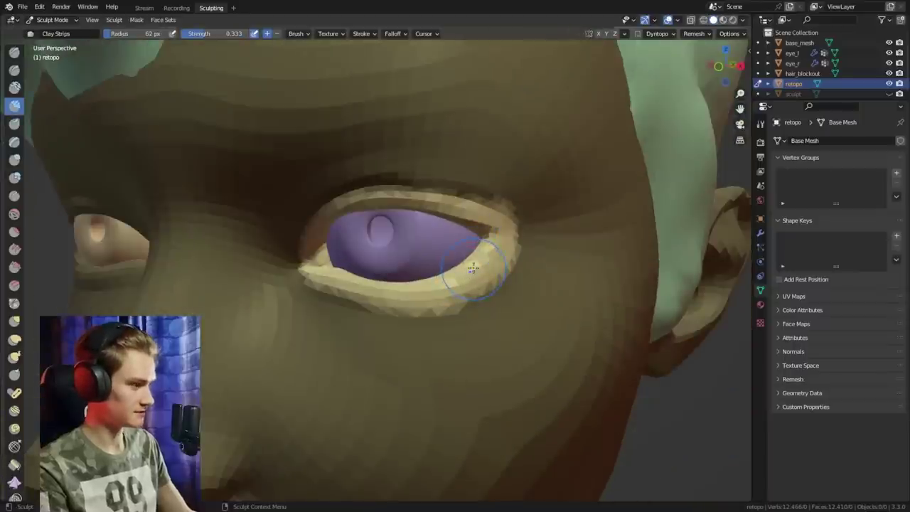
pyautogui.press('g')
pyautogui.moveTo(450, 281); pyautogui.dragTo(483, 264, button='middle')
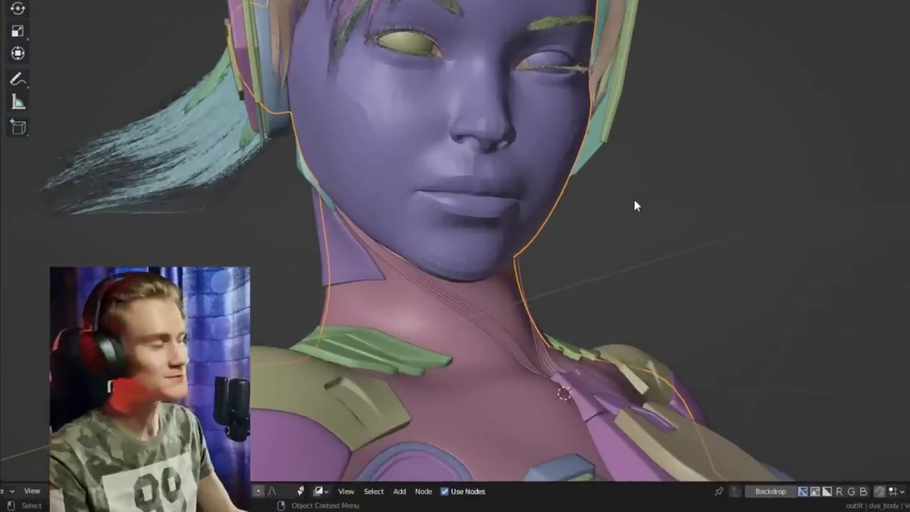
# - Select the dva_body mesh and set its Multires viewport level to 1
pyautogui.click(441, 251)
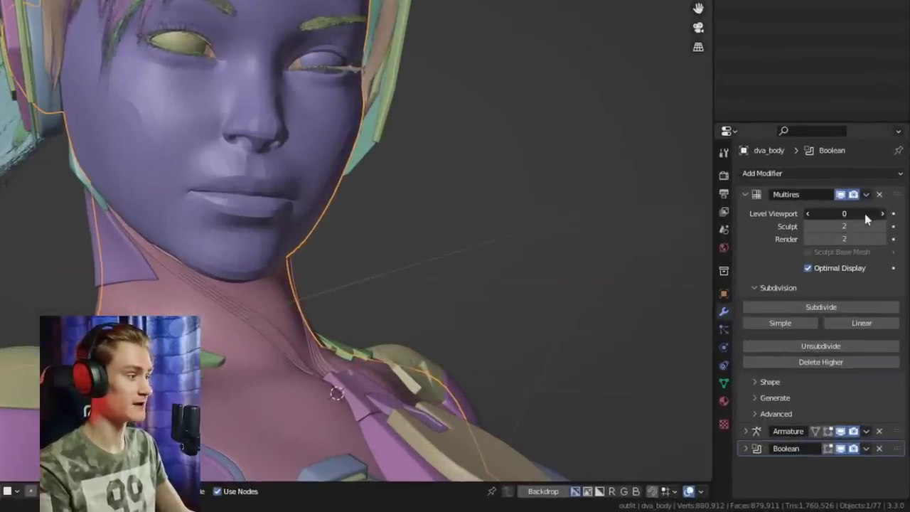
pyautogui.click(882, 213)
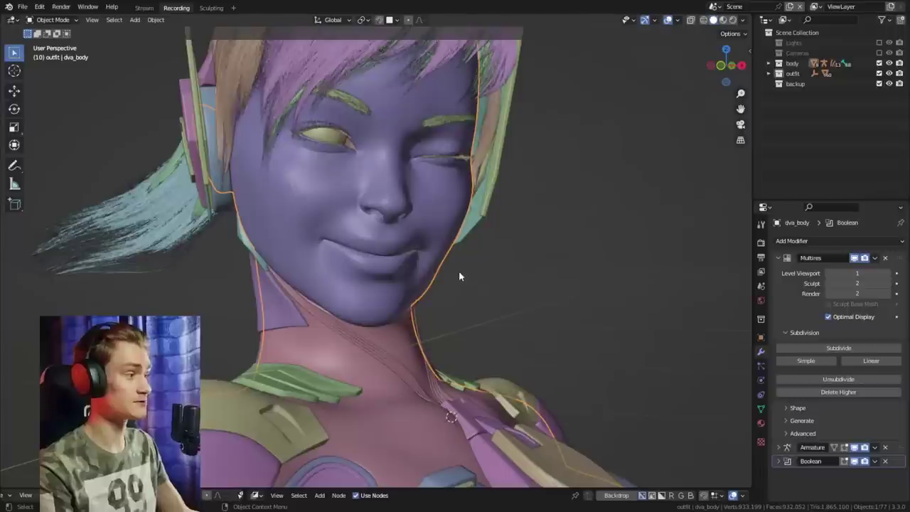
pyautogui.scroll(-3, 382, 225)
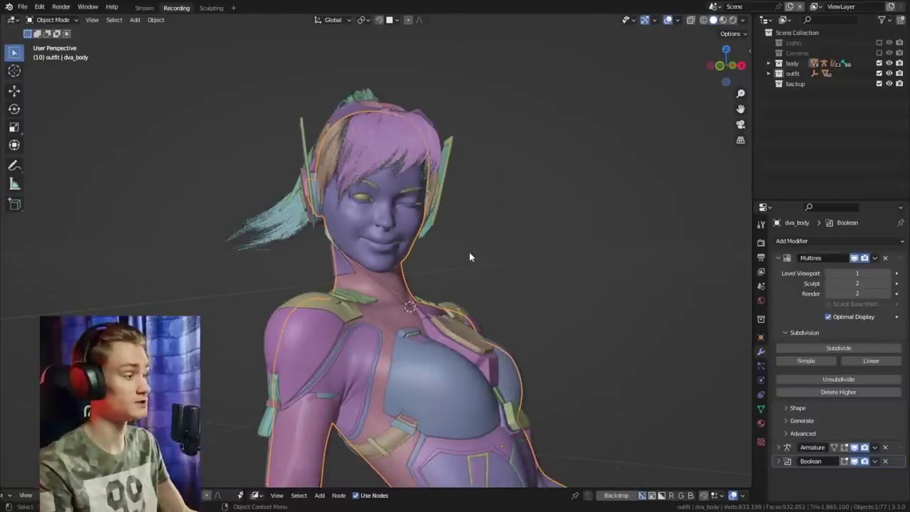
pyautogui.scroll(5, 473, 269)
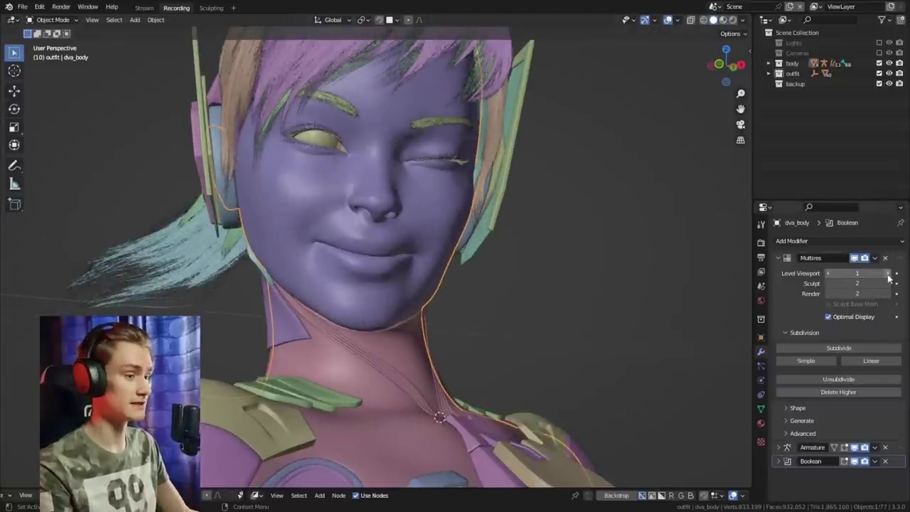
pyautogui.scroll(2, 410, 285)
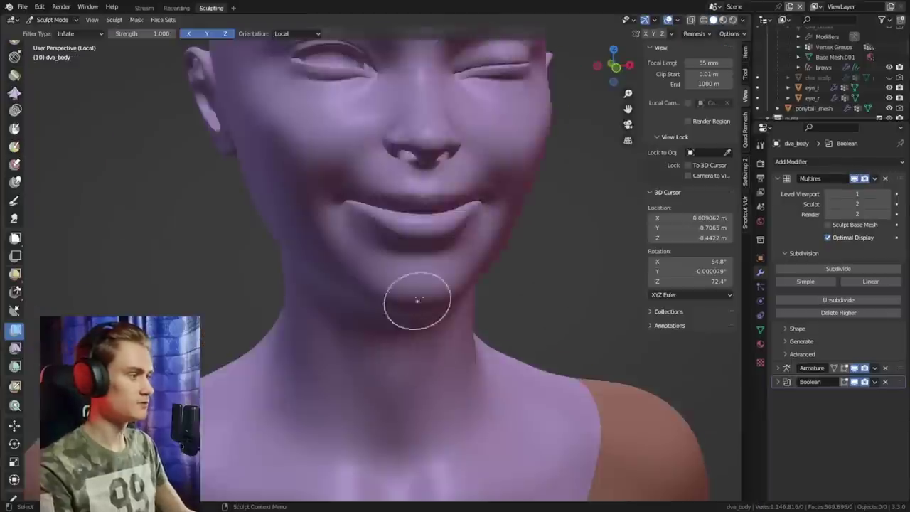
# - Try reshaping the corner of the mouth on dva_body with the Grab brush, and undo the strokes
pyautogui.scroll(-4, 414, 301)
pyautogui.scroll(3, 437, 220)
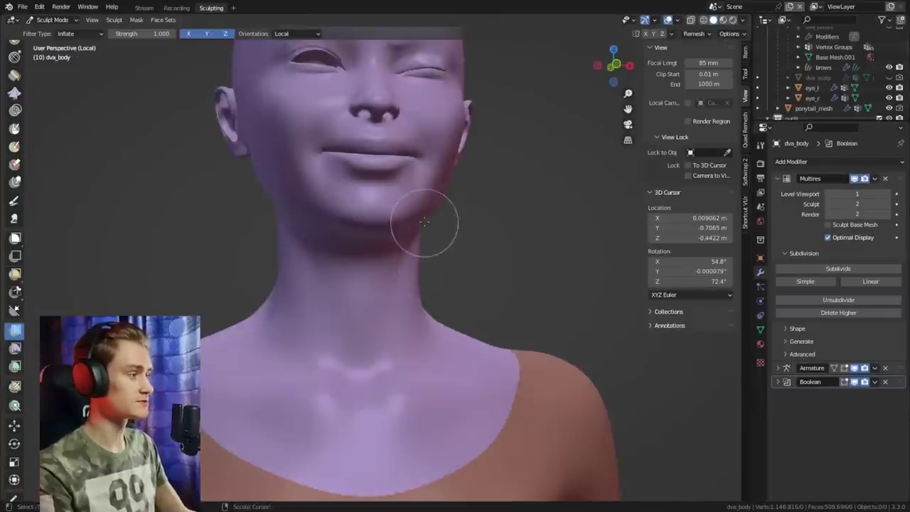
pyautogui.moveTo(437, 220)
pyautogui.keyDown('shift'); pyautogui.mouseDown(button='middle')
pyautogui.moveTo(423, 305)
pyautogui.moveTo(384, 301)
pyautogui.mouseUp(button='middle'); pyautogui.keyUp('shift')
pyautogui.press('g')
pyautogui.moveTo(463, 280); pyautogui.dragTo(452, 251)
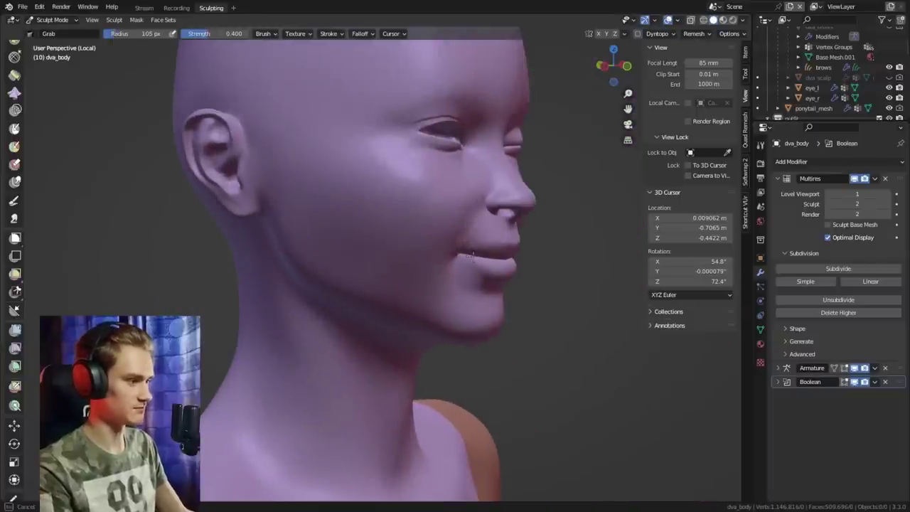
pyautogui.moveTo(473, 256); pyautogui.dragTo(478, 257)
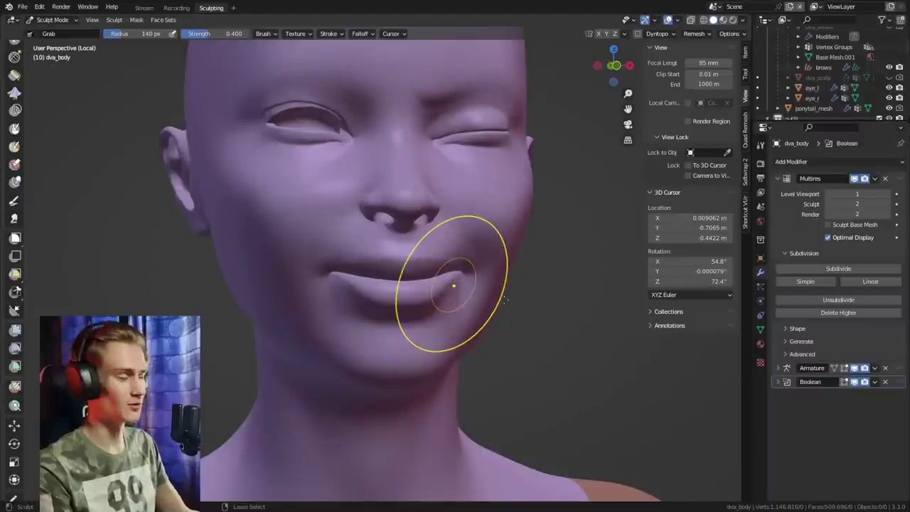
pyautogui.hotkey('ctrl', 'z')
pyautogui.moveTo(395, 286)
pyautogui.mouseDown(button='middle')
pyautogui.moveTo(500, 284)
pyautogui.moveTo(422, 292)
pyautogui.mouseUp(button='middle')
pyautogui.scroll(3, 494, 282)
pyautogui.scroll(-2, 459, 285)
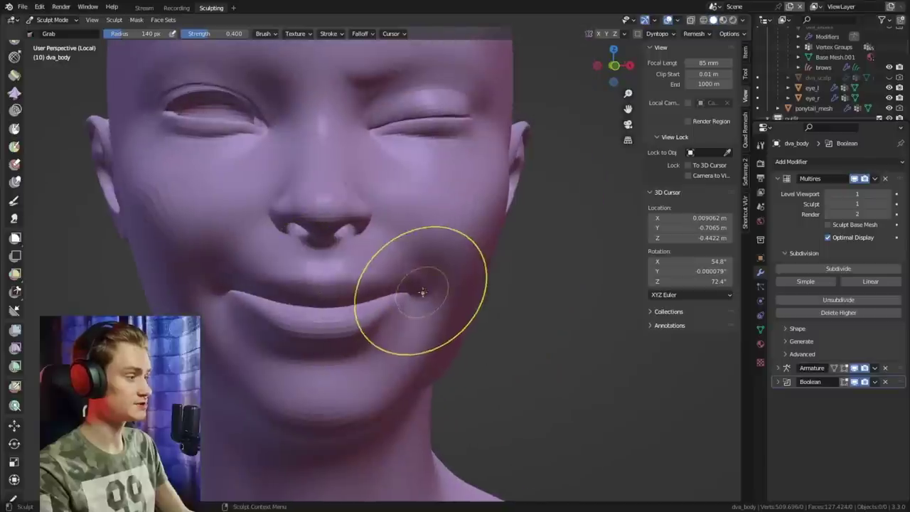
pyautogui.hotkey('ctrl', 'z')
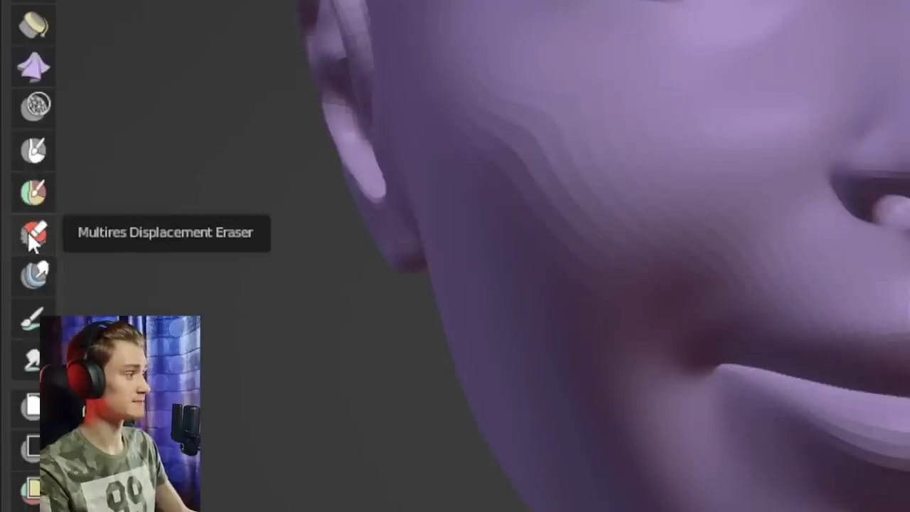
# - Erase the smile around the whole mouth with the Multires Displacement Eraser at 217 px radius
pyautogui.click(31, 233)
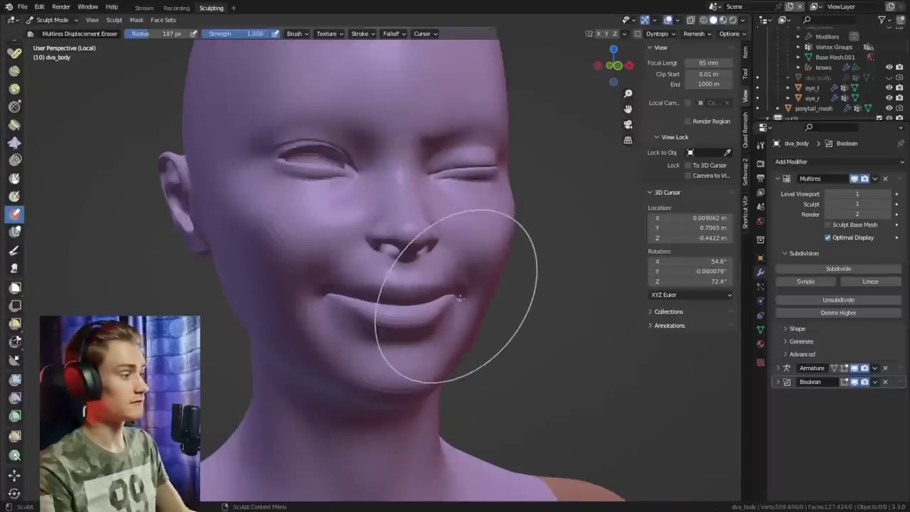
pyautogui.scroll(-5, 572, 244)
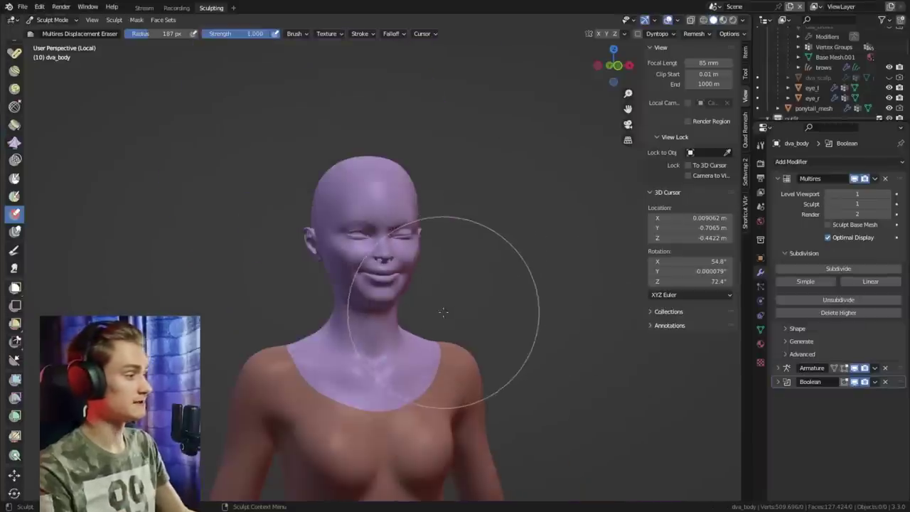
pyautogui.moveTo(556, 261); pyautogui.dragTo(532, 231, button='middle')
pyautogui.scroll(5, 579, 236)
pyautogui.scroll(2, 398, 281)
pyautogui.moveTo(426, 286)
pyautogui.mouseDown(button='middle')
pyautogui.moveTo(349, 268)
pyautogui.moveTo(379, 309)
pyautogui.mouseUp(button='middle')
pyautogui.press('f')
pyautogui.click(366, 263)
pyautogui.moveTo(379, 310)
pyautogui.mouseDown()
pyautogui.moveTo(362, 293)
pyautogui.moveTo(402, 307)
pyautogui.moveTo(477, 306)
pyautogui.mouseUp()
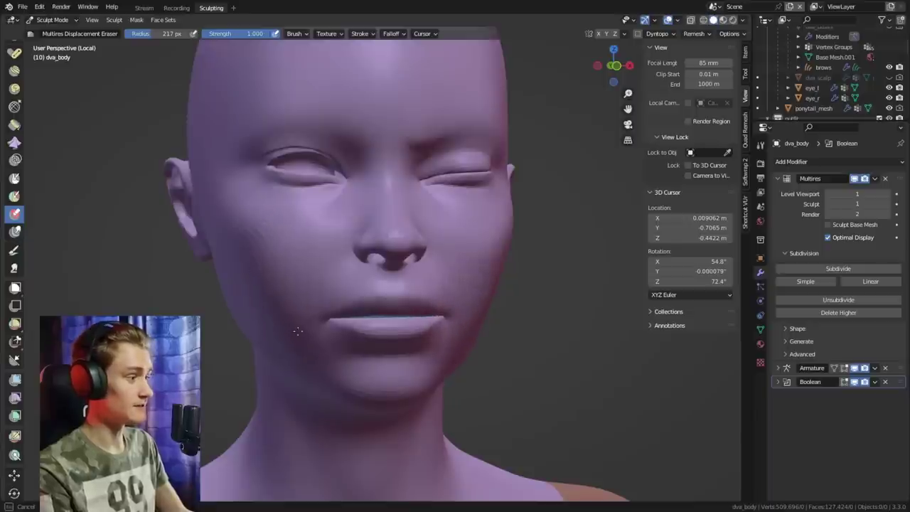
pyautogui.moveTo(321, 344); pyautogui.dragTo(306, 309)
pyautogui.scroll(-4, 370, 319)
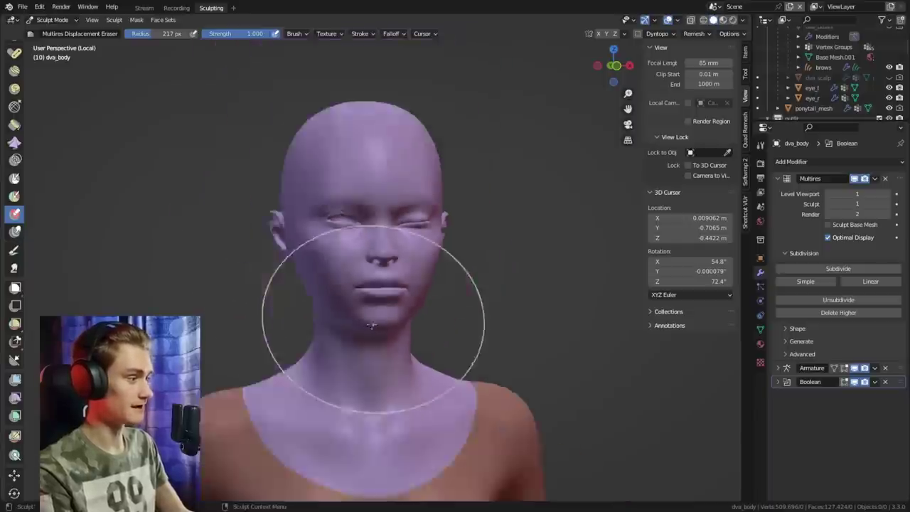
# - Pull the mouth area outward from a side view with the Grab brush
pyautogui.moveTo(374, 320); pyautogui.dragTo(288, 310, button='middle')
pyautogui.scroll(6, 284, 307)
pyautogui.press('g')
pyautogui.moveTo(251, 309); pyautogui.dragTo(207, 307)
pyautogui.moveTo(229, 307); pyautogui.dragTo(348, 313, button='middle')
# - Erase displacement across the mouth area with the Multires Displacement Eraser at 169 px radius
pyautogui.scroll(2, 377, 314)
pyautogui.press('f')
pyautogui.click(425, 322)
pyautogui.moveTo(418, 324); pyautogui.dragTo(469, 321)
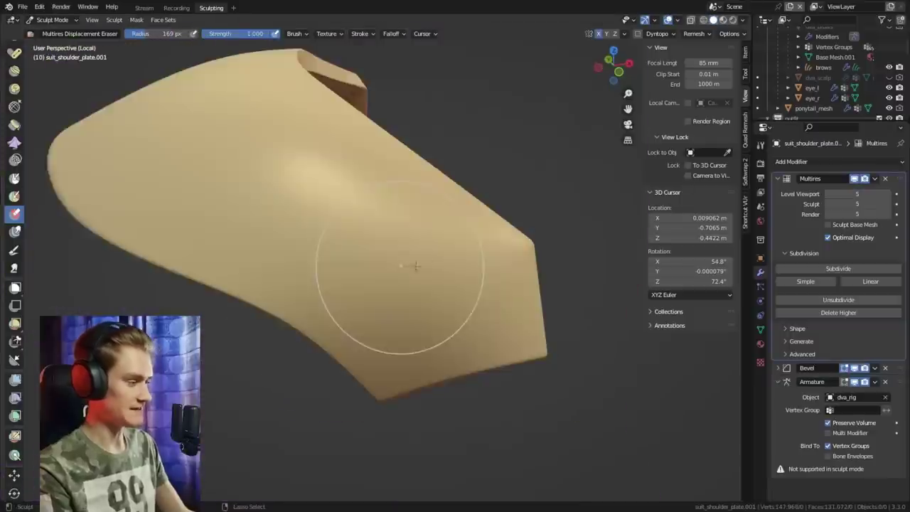
# - Carve the outline of a rectangular recess into the shoulder plate's narrow end with Clay Strips at 22 px radius
pyautogui.scroll(-4, 398, 263)
pyautogui.scroll(4, 394, 282)
pyautogui.press('c')
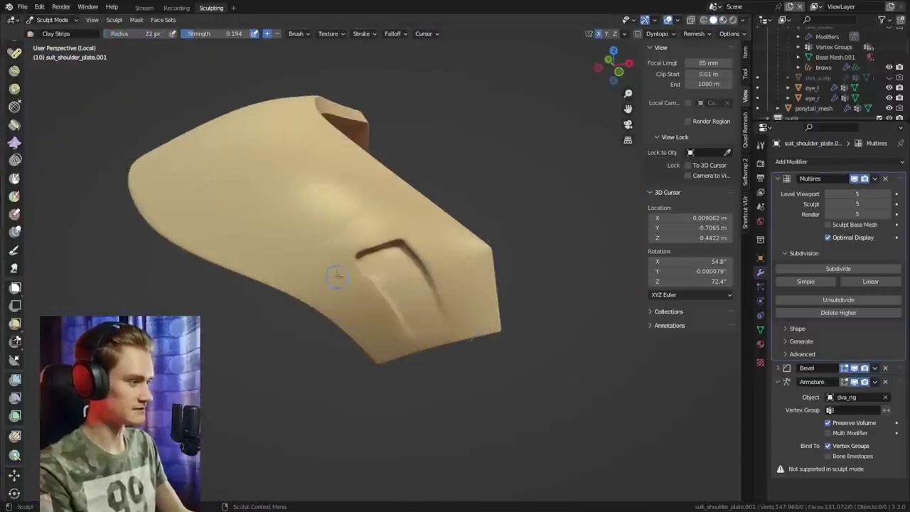
pyautogui.scroll(10, 370, 267)
pyautogui.press('f')
pyautogui.click(448, 264)
# - Rough up the inside of the shoulder plate's recess with several Clay Strips strokes, adjusting the brush radius between strokes
pyautogui.scroll(-7, 439, 265)
pyautogui.press('f')
pyautogui.click(393, 267)
pyautogui.moveTo(389, 267)
pyautogui.mouseDown()
pyautogui.moveTo(418, 259)
pyautogui.moveTo(422, 238)
pyautogui.moveTo(358, 253)
pyautogui.moveTo(395, 281)
pyautogui.moveTo(490, 297)
pyautogui.mouseUp()
pyautogui.press('f')
pyautogui.click(424, 253)
pyautogui.moveTo(420, 264); pyautogui.dragTo(366, 276)
pyautogui.moveTo(498, 359); pyautogui.dragTo(429, 380)
pyautogui.press('f')
pyautogui.click(433, 283)
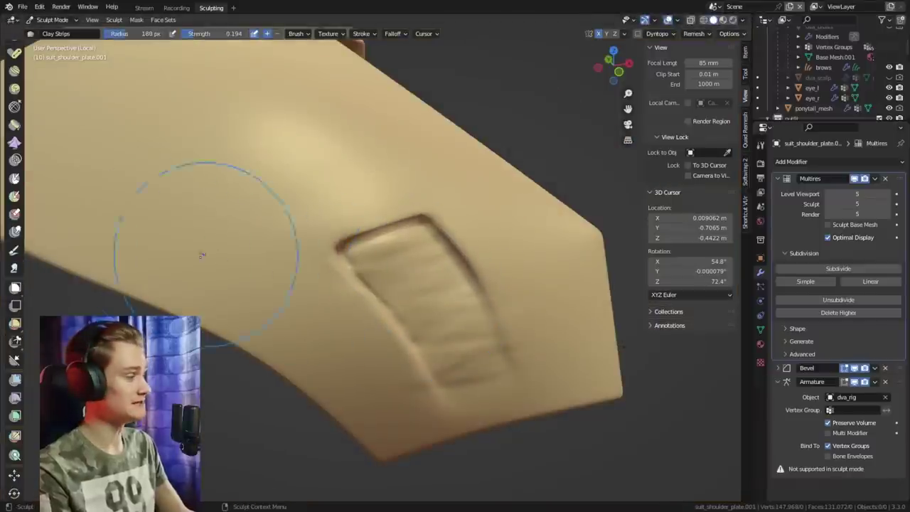
# - Erase the sculpted recess from the shoulder plate with the Multires Displacement Eraser at 153 px radius
pyautogui.click(15, 214)
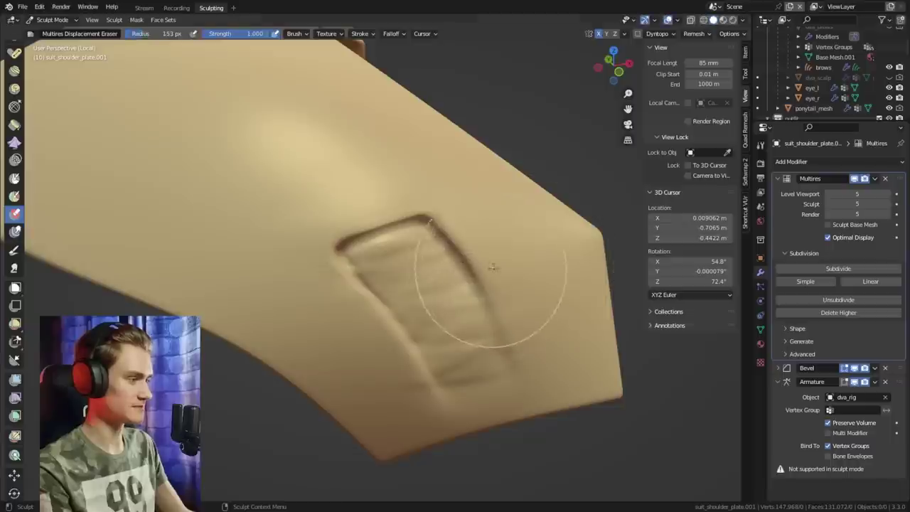
pyautogui.moveTo(490, 273)
pyautogui.mouseDown()
pyautogui.moveTo(406, 233)
pyautogui.moveTo(427, 258)
pyautogui.moveTo(450, 408)
pyautogui.mouseUp()
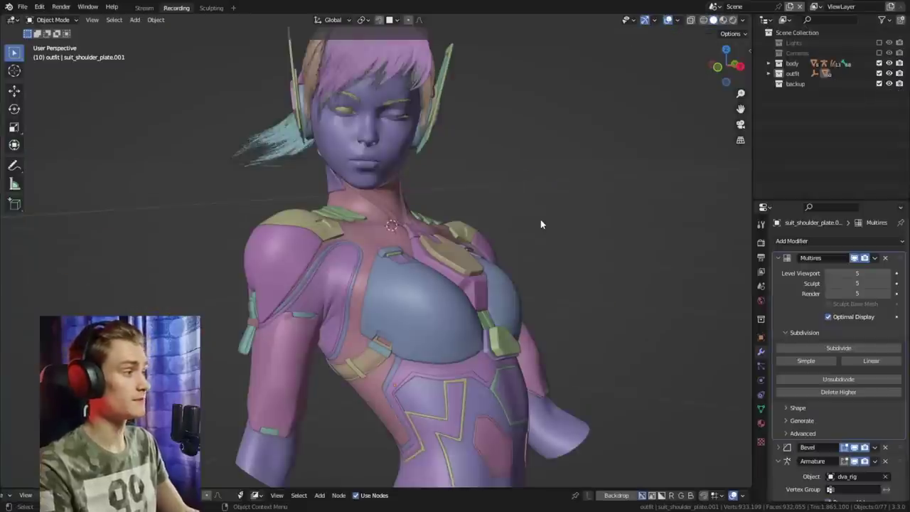
# - Examine the whole character and the corner of the mouth on dva_body.001 up close
pyautogui.moveTo(464, 283); pyautogui.dragTo(437, 282, button='middle')
pyautogui.scroll(-6, 444, 271)
pyautogui.scroll(5, 417, 273)
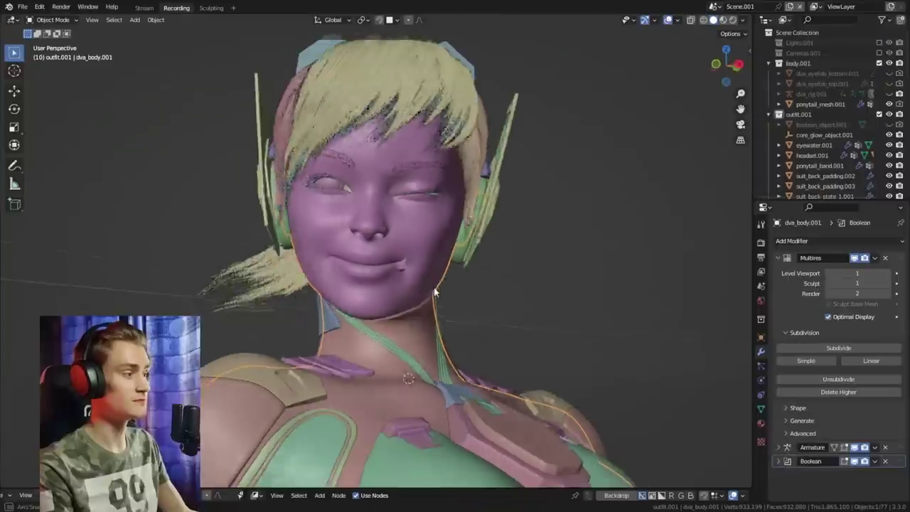
pyautogui.scroll(4, 435, 290)
pyautogui.moveTo(435, 290)
pyautogui.mouseDown(button='middle')
pyautogui.moveTo(459, 291)
pyautogui.moveTo(423, 292)
pyautogui.mouseUp(button='middle')
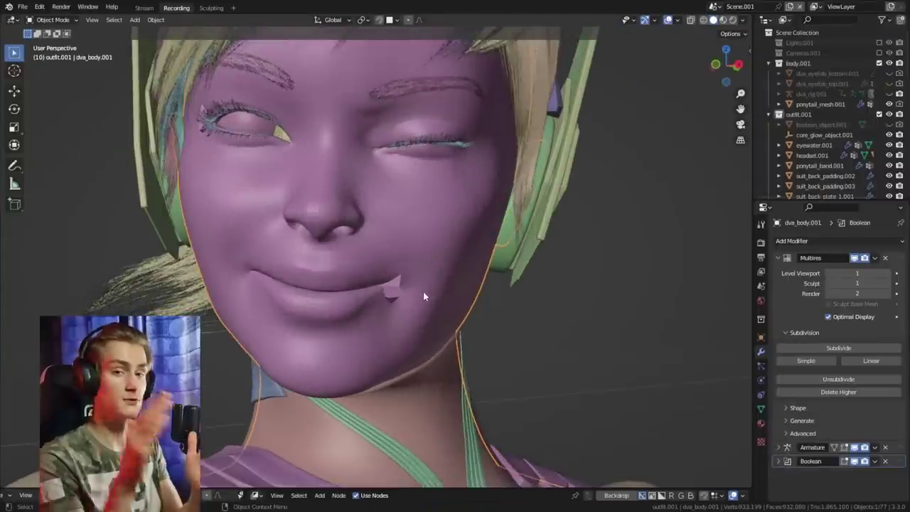
pyautogui.scroll(5, 423, 291)
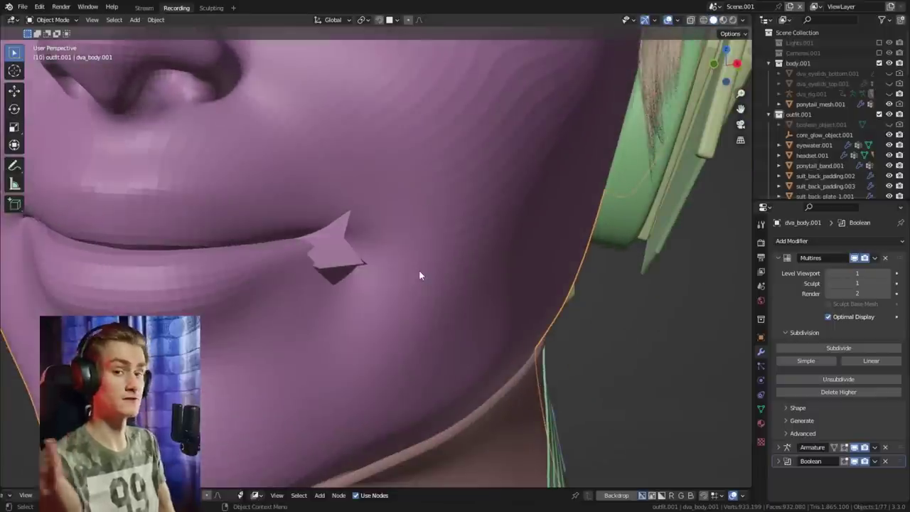
pyautogui.scroll(-5, 358, 285)
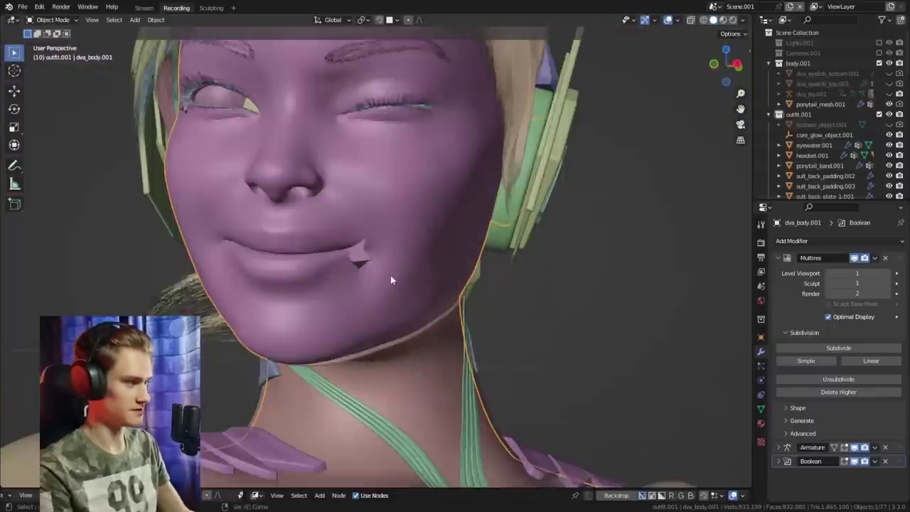
# - Examine the jagged geometry at the open eye's outer corner and at the mouth corner on dva_body.001
pyautogui.scroll(1, 425, 265)
pyautogui.moveTo(392, 280); pyautogui.dragTo(427, 310, button='middle')
pyautogui.scroll(-2, 396, 272)
pyautogui.scroll(6, 422, 248)
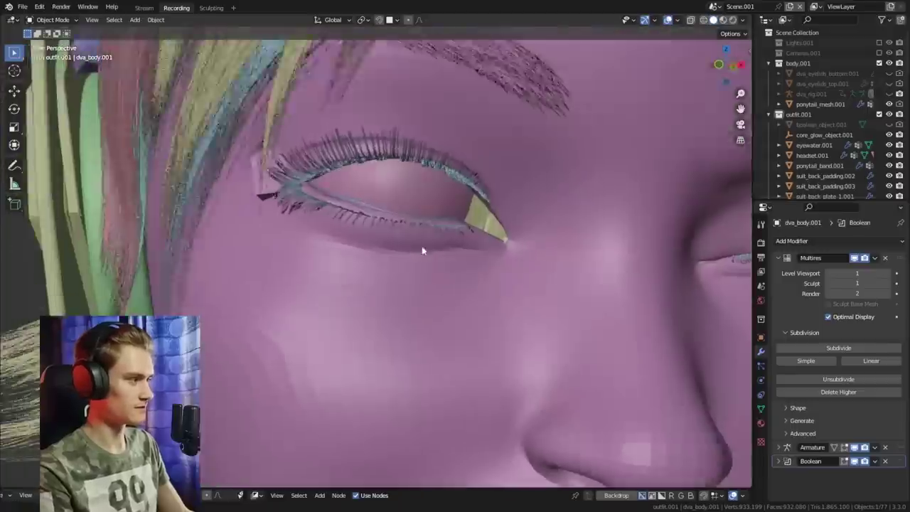
pyautogui.scroll(1, 315, 252)
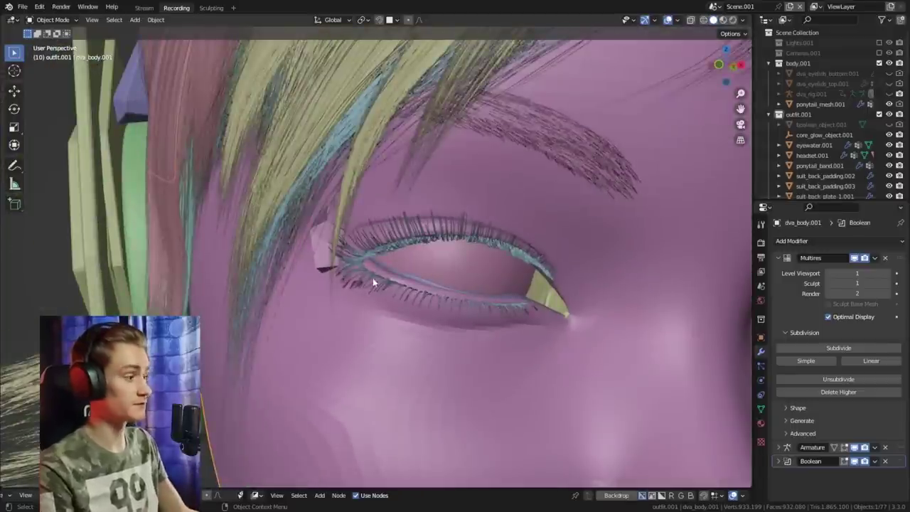
pyautogui.scroll(-8, 374, 278)
pyautogui.scroll(4, 420, 272)
pyautogui.moveTo(469, 309); pyautogui.dragTo(437, 250, button='middle')
pyautogui.scroll(5, 435, 266)
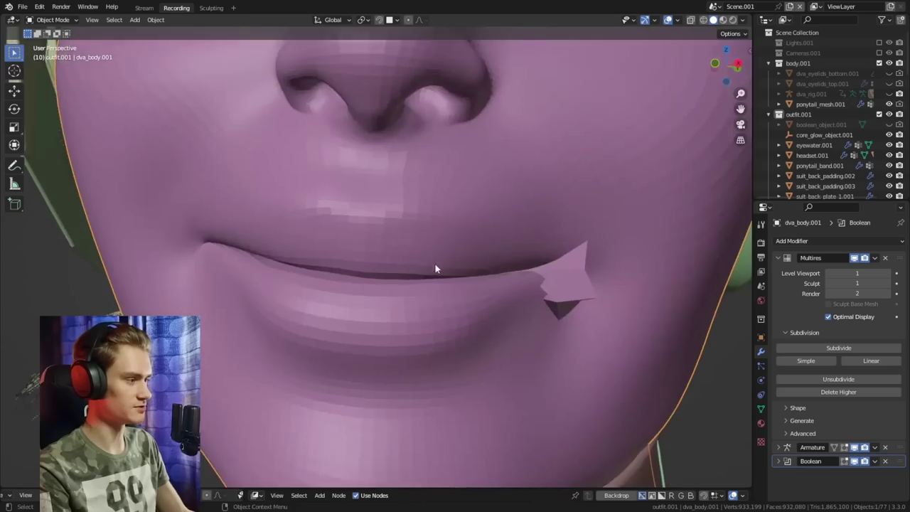
pyautogui.scroll(-6, 495, 243)
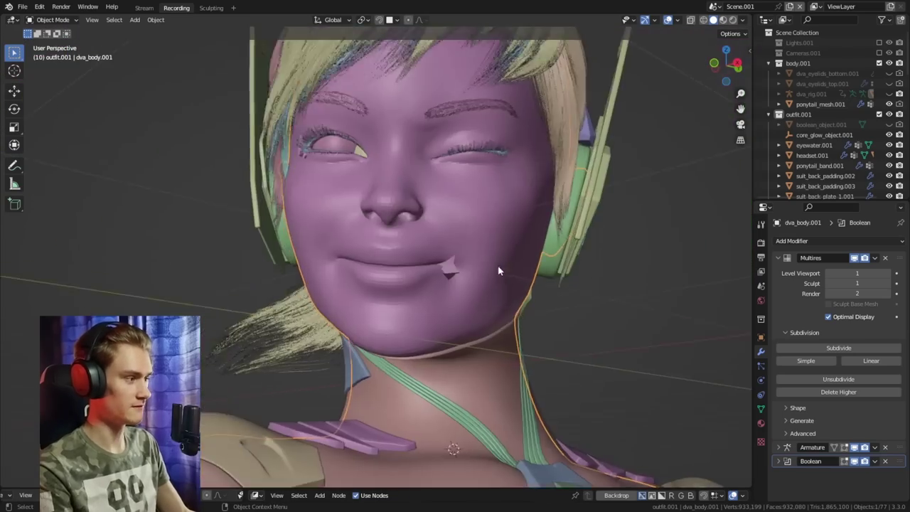
pyautogui.scroll(4, 477, 266)
pyautogui.scroll(-4, 402, 264)
pyautogui.scroll(4, 487, 308)
pyautogui.moveTo(410, 255)
pyautogui.mouseDown(button='middle')
pyautogui.moveTo(486, 309)
pyautogui.moveTo(397, 244)
pyautogui.mouseUp(button='middle')
pyautogui.scroll(-2, 396, 271)
pyautogui.moveTo(420, 296); pyautogui.dragTo(385, 288, button='middle')
pyautogui.scroll(-3, 392, 290)
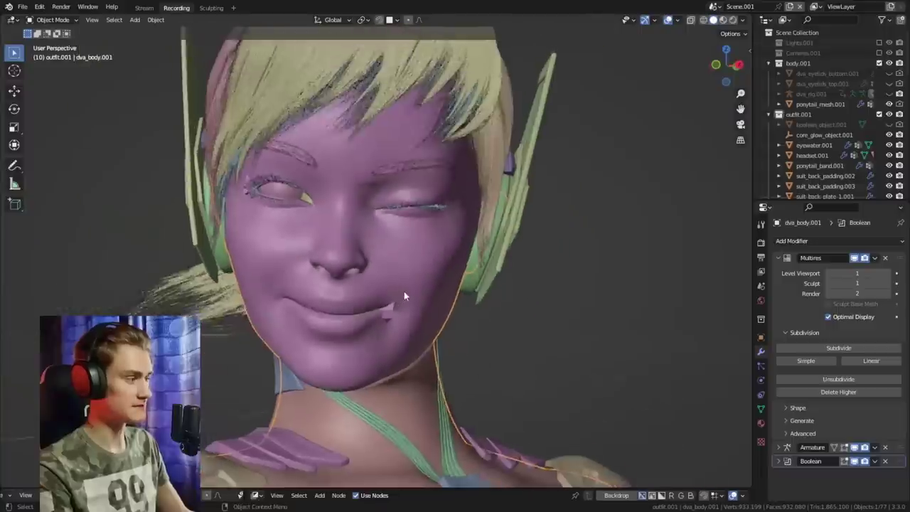
pyautogui.scroll(2, 406, 285)
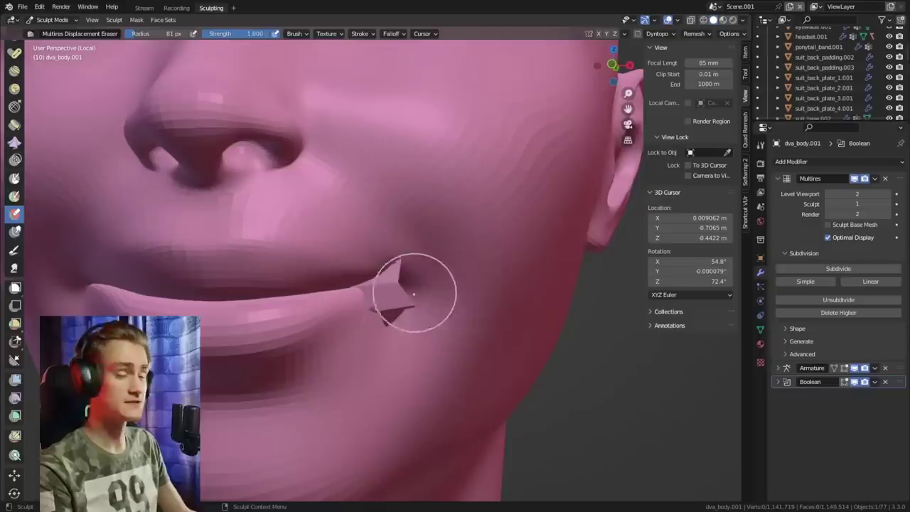
# - Sculpt over the jagged spikes on the face with two Clay Strips strokes
pyautogui.moveTo(411, 321)
pyautogui.keyDown('shift'); pyautogui.mouseDown(button='middle')
pyautogui.moveTo(449, 284)
pyautogui.moveTo(412, 309)
pyautogui.mouseUp(button='middle'); pyautogui.keyUp('shift')
pyautogui.scroll(2, 447, 287)
pyautogui.scroll(-6, 415, 310)
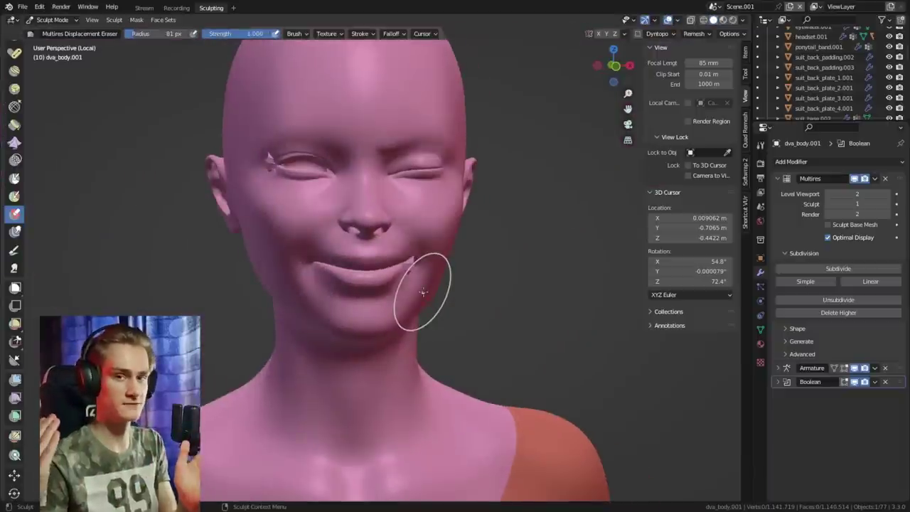
pyautogui.moveTo(437, 290); pyautogui.dragTo(443, 295, button='middle')
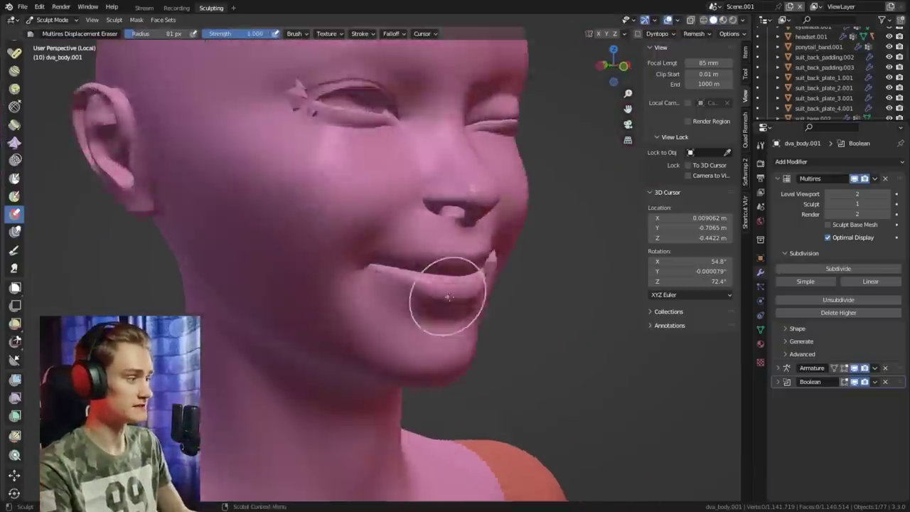
pyautogui.scroll(10, 426, 277)
pyautogui.press('c')
pyautogui.moveTo(374, 211)
pyautogui.mouseDown()
pyautogui.moveTo(355, 210)
pyautogui.moveTo(392, 206)
pyautogui.mouseUp()
pyautogui.moveTo(374, 167)
pyautogui.mouseDown()
pyautogui.moveTo(386, 101)
pyautogui.moveTo(361, 183)
pyautogui.moveTo(365, 204)
pyautogui.moveTo(350, 150)
pyautogui.mouseUp()
# - Set the Clay Strips radius to 202 px and add another stroke over the jagged area from a different side
pyautogui.moveTo(350, 148)
pyautogui.mouseDown(button='middle')
pyautogui.moveTo(381, 164)
pyautogui.moveTo(164, 236)
pyautogui.moveTo(228, 211)
pyautogui.moveTo(422, 248)
pyautogui.moveTo(362, 281)
pyautogui.mouseUp(button='middle')
pyautogui.moveTo(252, 270)
pyautogui.mouseDown(button='middle')
pyautogui.moveTo(490, 287)
pyautogui.moveTo(458, 262)
pyautogui.moveTo(408, 278)
pyautogui.moveTo(498, 263)
pyautogui.mouseUp(button='middle')
pyautogui.press('f')
pyautogui.click(451, 278)
pyautogui.moveTo(334, 316); pyautogui.dragTo(338, 349)
# - Try to smooth out the spikes at the open eye's outer corner with a resized brush
pyautogui.scroll(-5, 338, 341)
pyautogui.moveTo(338, 342)
pyautogui.mouseDown(button='middle')
pyautogui.moveTo(299, 306)
pyautogui.moveTo(377, 273)
pyautogui.moveTo(475, 276)
pyautogui.moveTo(426, 316)
pyautogui.mouseUp(button='middle')
pyautogui.scroll(5, 427, 317)
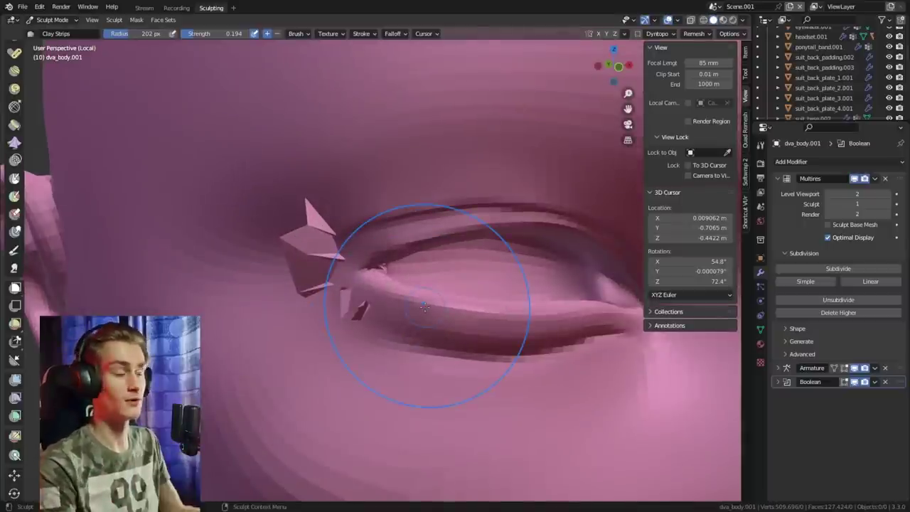
pyautogui.keyDown('shift'); pyautogui.moveTo(425, 306); pyautogui.dragTo(510, 341, button='middle'); pyautogui.keyUp('shift')
pyautogui.scroll(3, 455, 306)
pyautogui.press('f')
pyautogui.click(420, 286)
pyautogui.keyDown('shift'); pyautogui.moveTo(400, 284); pyautogui.dragTo(421, 264); pyautogui.keyUp('shift')
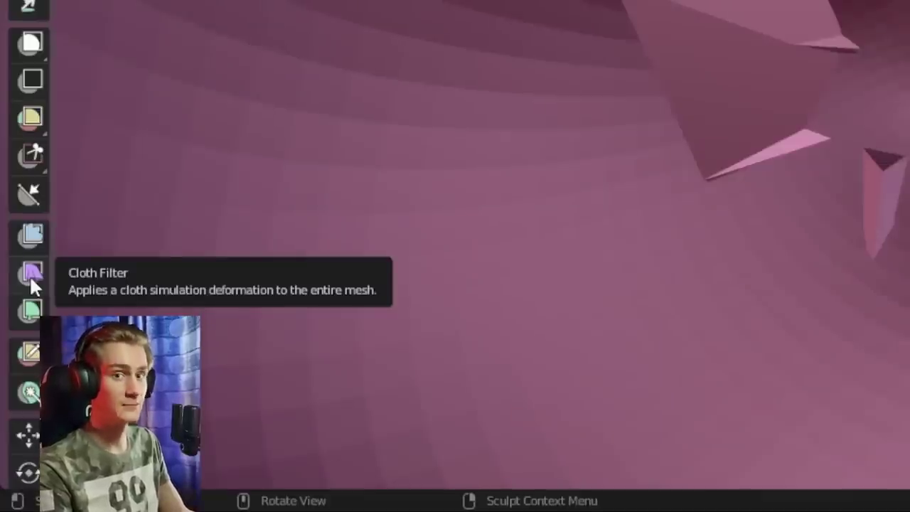
# - Bring up the Mesh Filter's tool settings and compare them with the Smooth brush's settings
pyautogui.click(29, 237)
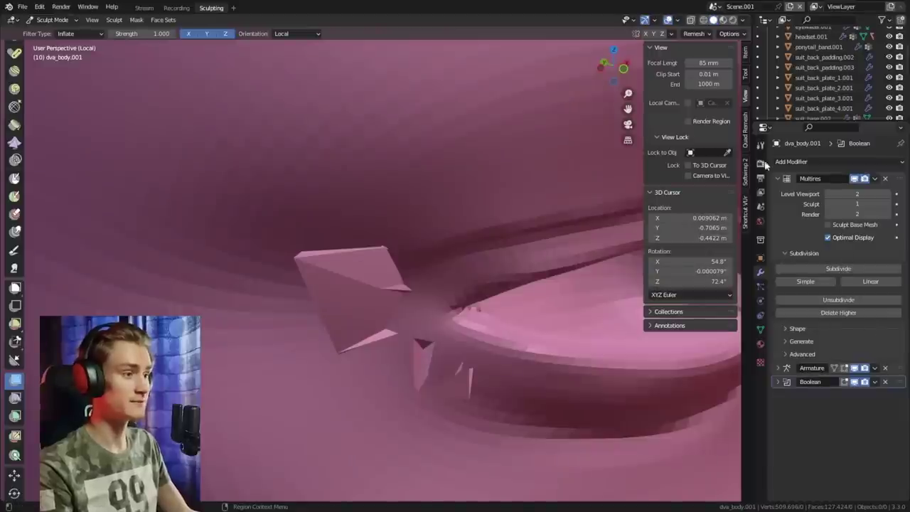
pyautogui.click(761, 146)
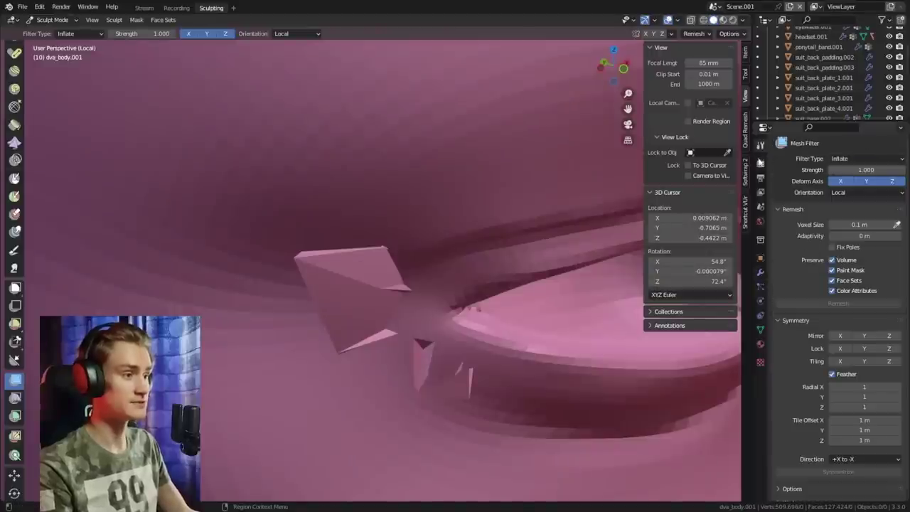
pyautogui.click(848, 159)
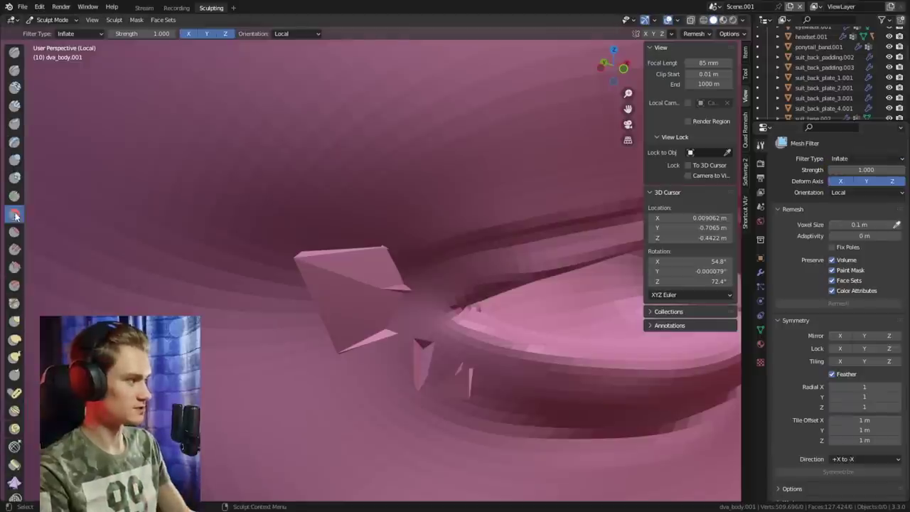
pyautogui.click(16, 214)
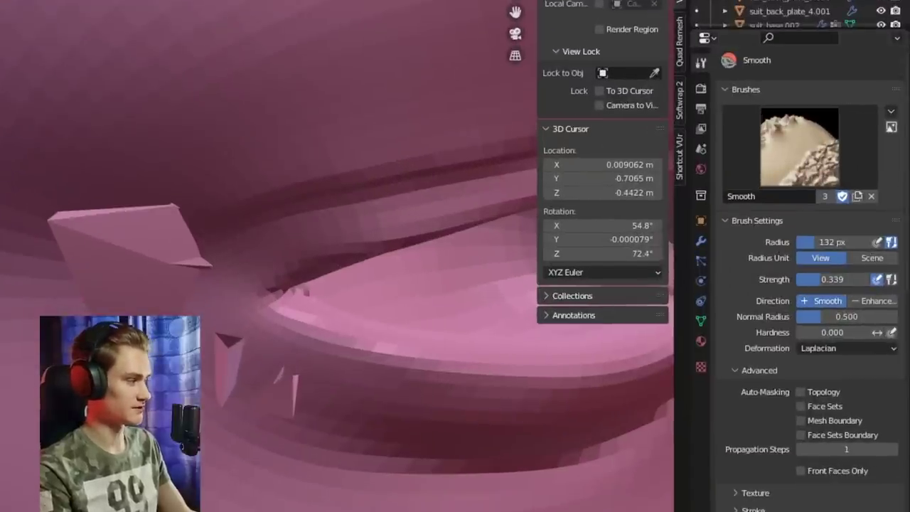
# - Set the Mesh Filter's strength to 10 and its filter type to Smooth
pyautogui.doubleClick(837, 97)
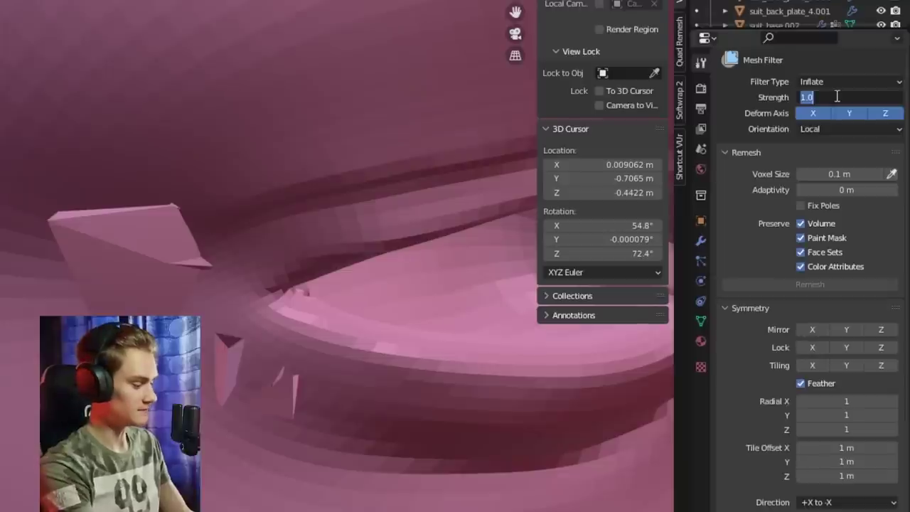
pyautogui.write('100')
pyautogui.press('Return')
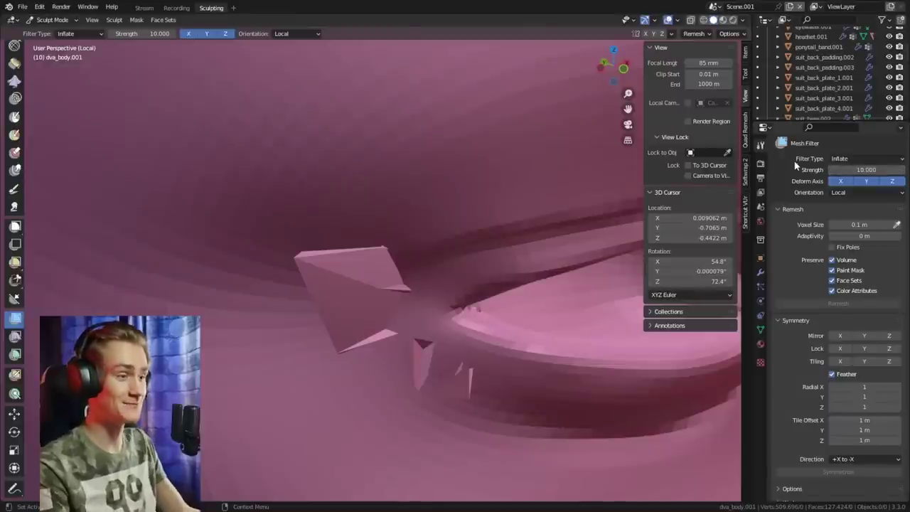
pyautogui.click(833, 170)
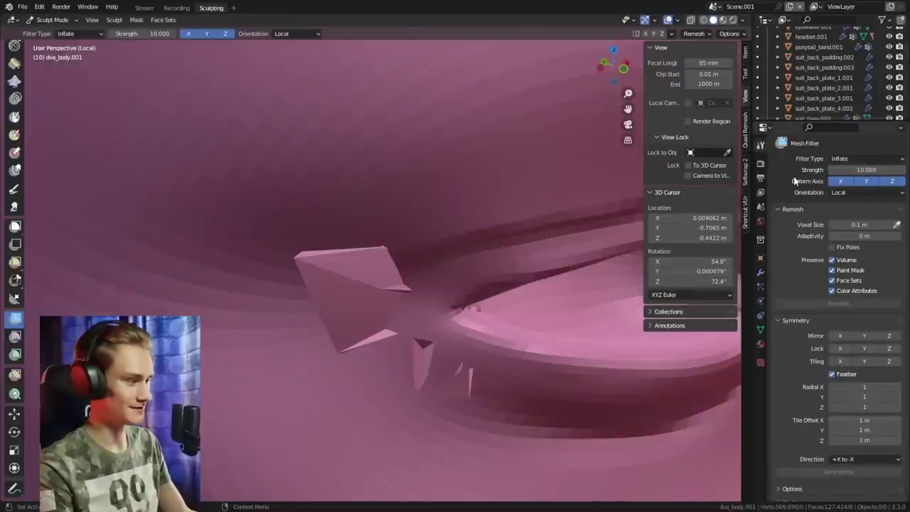
pyautogui.click(839, 157)
pyautogui.click(842, 159)
pyautogui.click(847, 159)
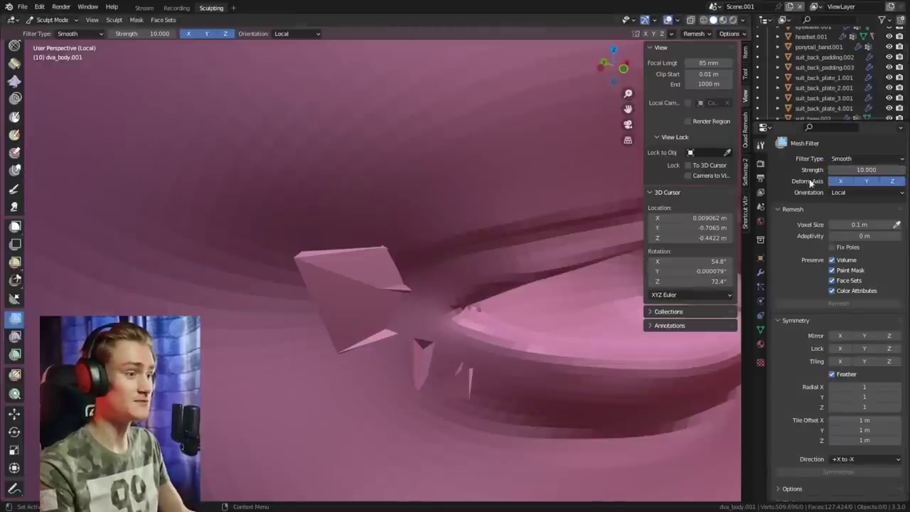
# - Isolate the spike at the mouth corner with an expanded mask and smooth it away with the Mesh Filter
pyautogui.moveTo(514, 253)
pyautogui.mouseDown(button='middle')
pyautogui.moveTo(445, 277)
pyautogui.moveTo(456, 295)
pyautogui.mouseUp(button='middle')
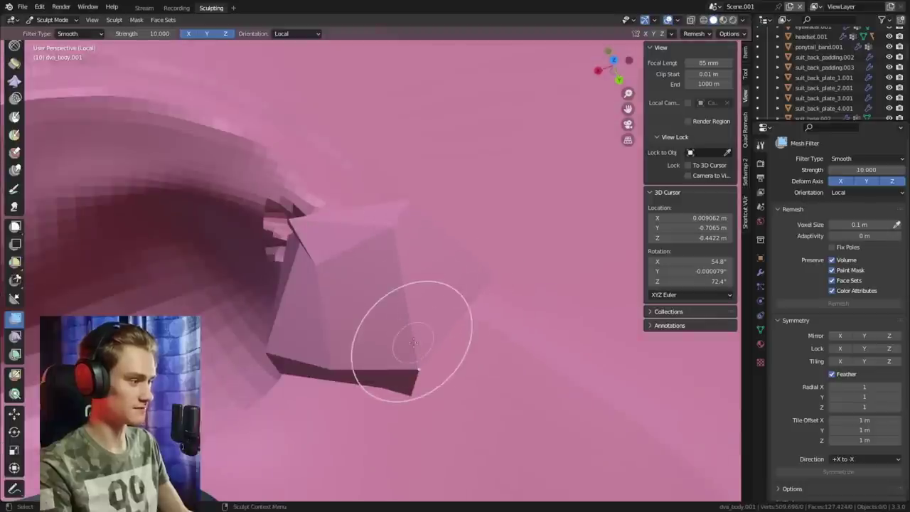
pyautogui.moveTo(413, 343); pyautogui.dragTo(463, 284, button='middle')
pyautogui.hotkey('shift', 'a')
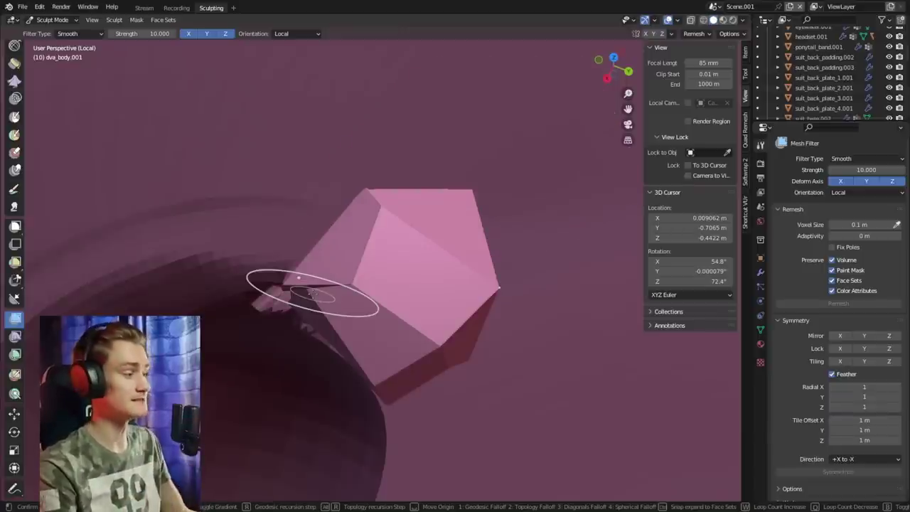
pyautogui.click(277, 302)
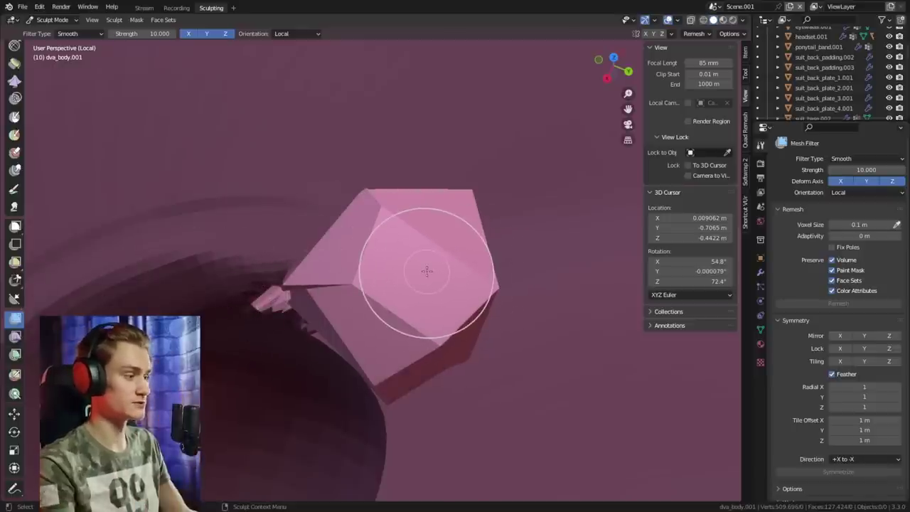
pyautogui.moveTo(427, 271); pyautogui.dragTo(479, 270)
pyautogui.moveTo(402, 305)
pyautogui.mouseDown(button='middle')
pyautogui.moveTo(485, 241)
pyautogui.moveTo(484, 254)
pyautogui.moveTo(383, 279)
pyautogui.moveTo(406, 248)
pyautogui.moveTo(507, 239)
pyautogui.moveTo(501, 270)
pyautogui.moveTo(315, 349)
pyautogui.moveTo(422, 177)
pyautogui.mouseUp(button='middle')
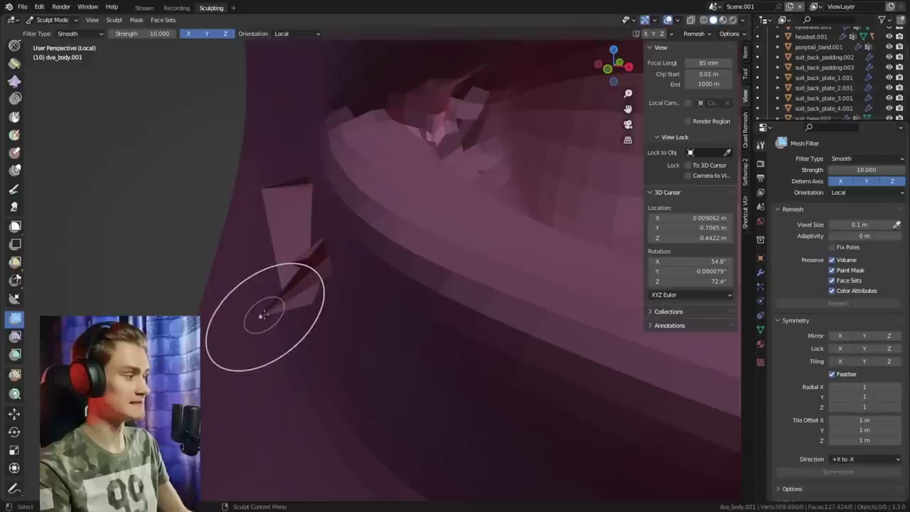
# - Isolate the spikes at the eye's outer corner by expanding a mask with topology falloff, and smooth them with the Mesh Filter
pyautogui.hotkey('shift', 'a')
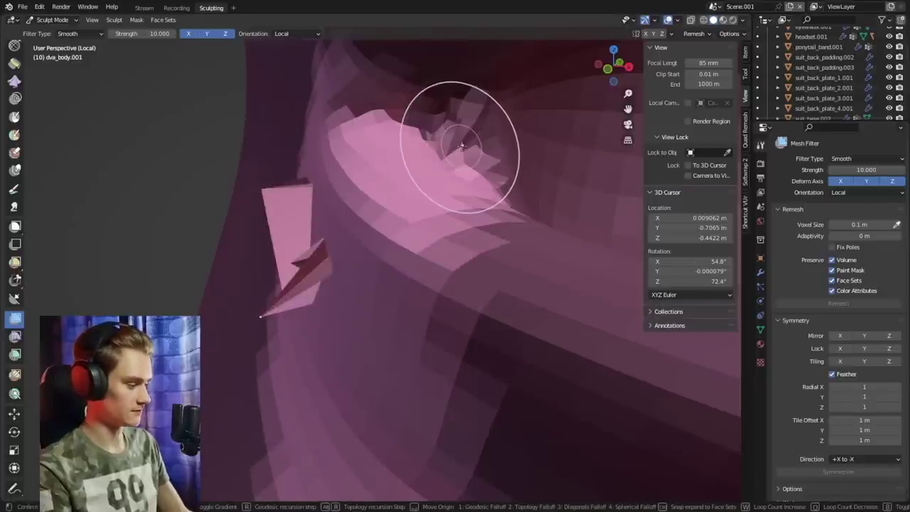
pyautogui.press('2')
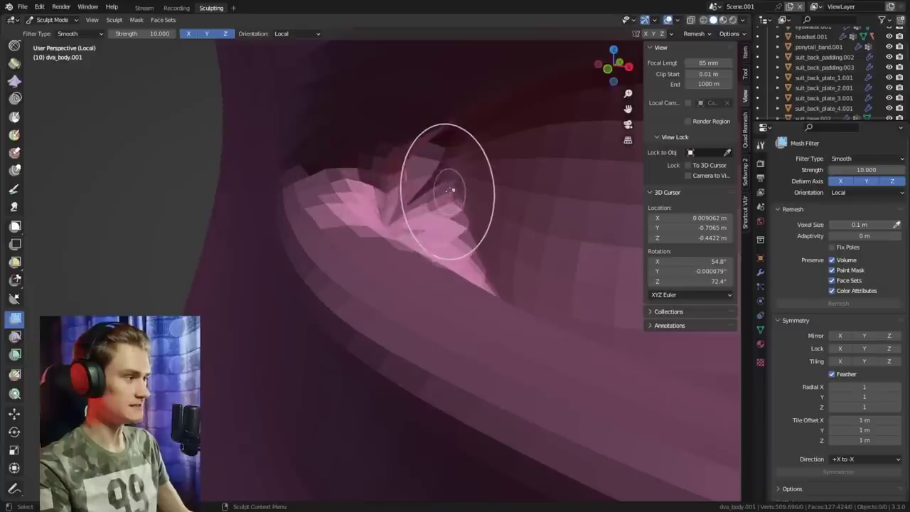
pyautogui.moveTo(449, 193); pyautogui.dragTo(469, 189)
pyautogui.moveTo(471, 186); pyautogui.dragTo(401, 252, button='middle')
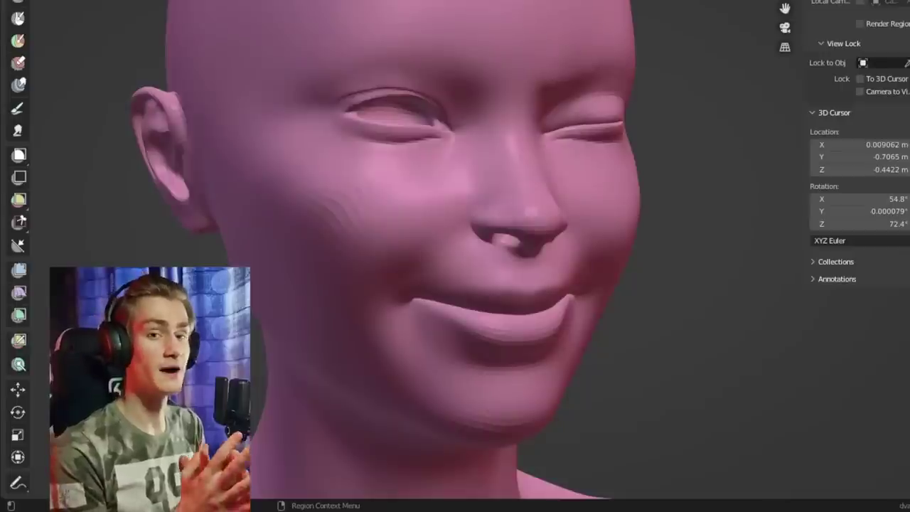